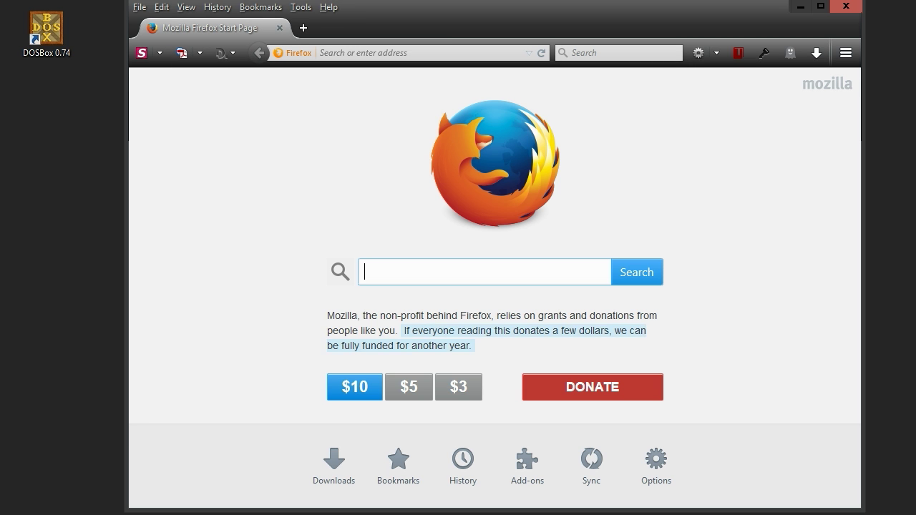
- Search the web for "download quickbasic 4.5" and open the Phat Code download page for QuickBASIC 4.5
{"action": "type", "text": "download quickbasic 4.5"}
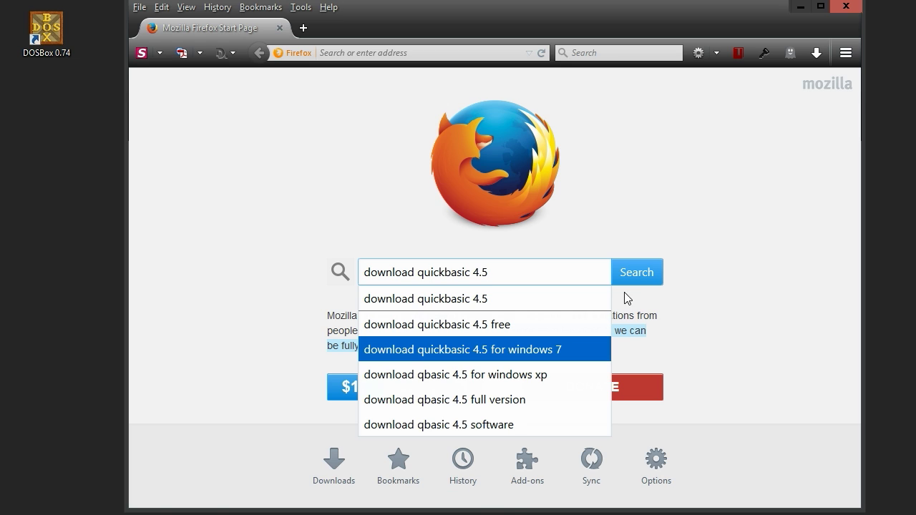
{"action": "left_click", "coordinate": [630, 277]}
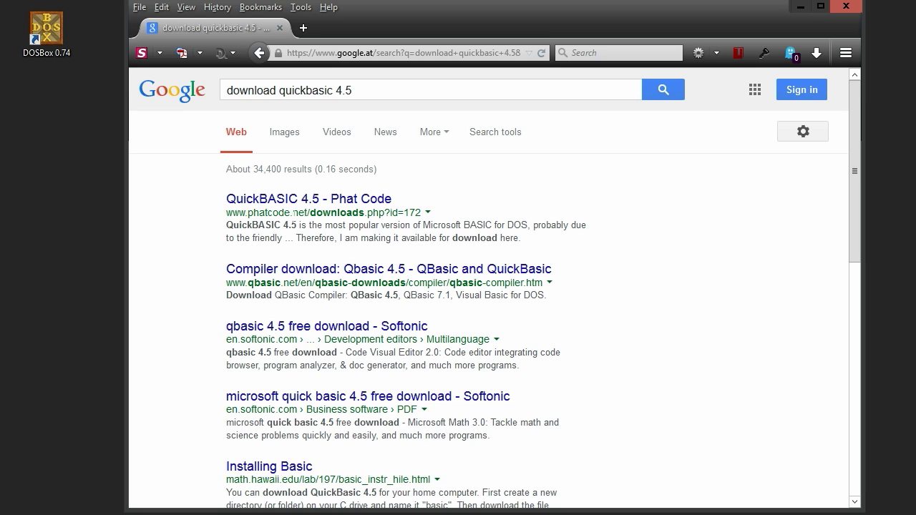
{"action": "left_click", "coordinate": [299, 203]}
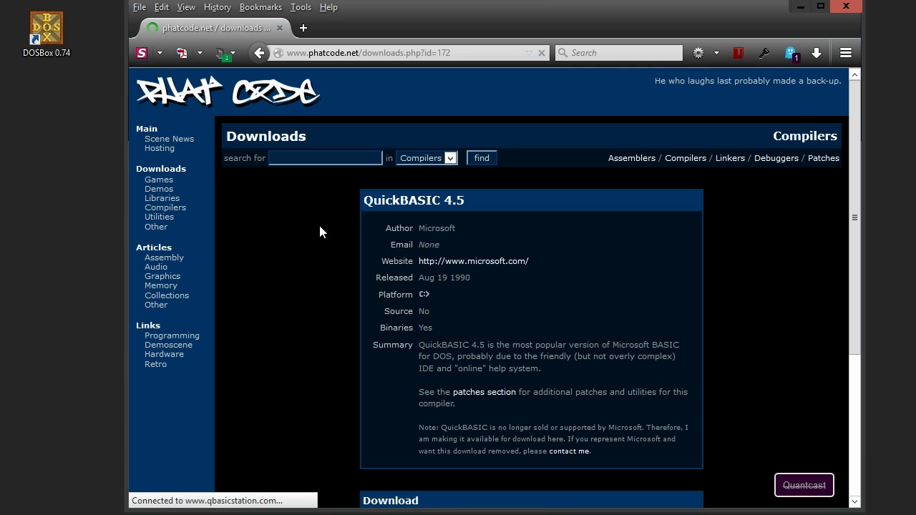
- Download qb45.zip from the QuickBASIC 4.5 page and save it to the root of h:\
{"action": "scroll", "coordinate": [605, 331], "scroll_direction": "down", "scroll_amount": 5}
{"action": "left_click", "coordinate": [543, 322]}
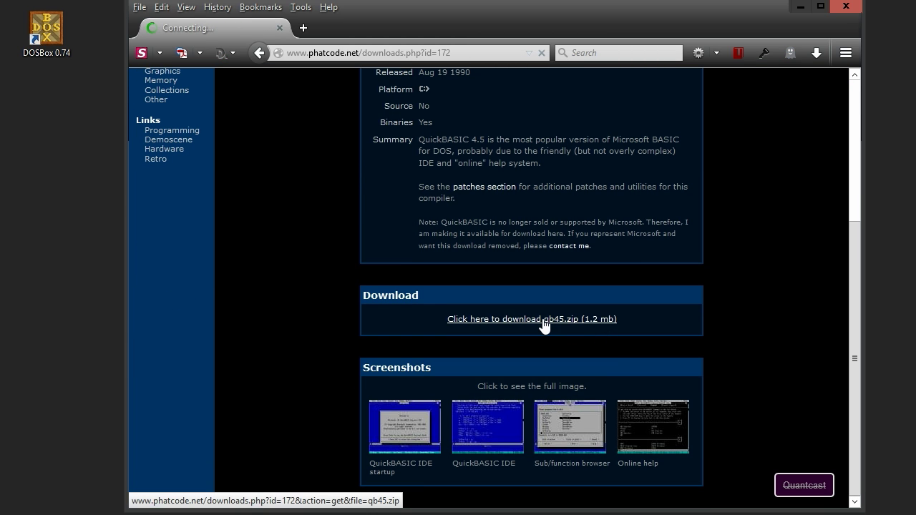
{"action": "left_click", "coordinate": [503, 378]}
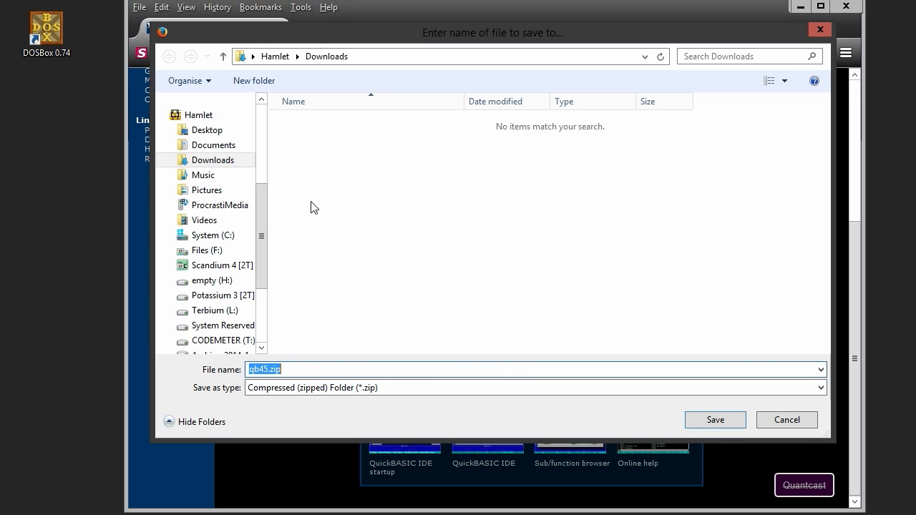
{"action": "key", "text": "Home"}
{"action": "type", "text": "h:\\"}
{"action": "key", "text": "Return"}
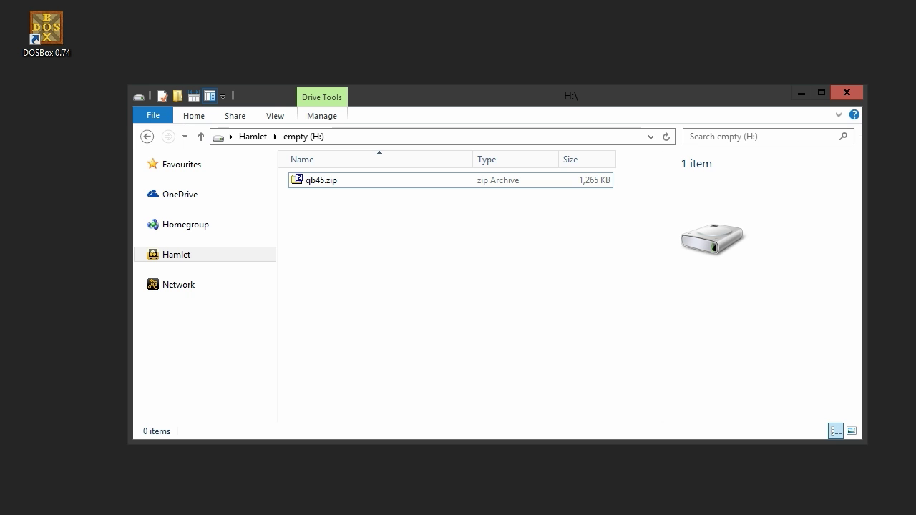
- Extract the contents of qb45.zip directly into the root of H:\
{"action": "left_click", "coordinate": [313, 182]}
{"action": "right_click", "coordinate": [312, 184]}
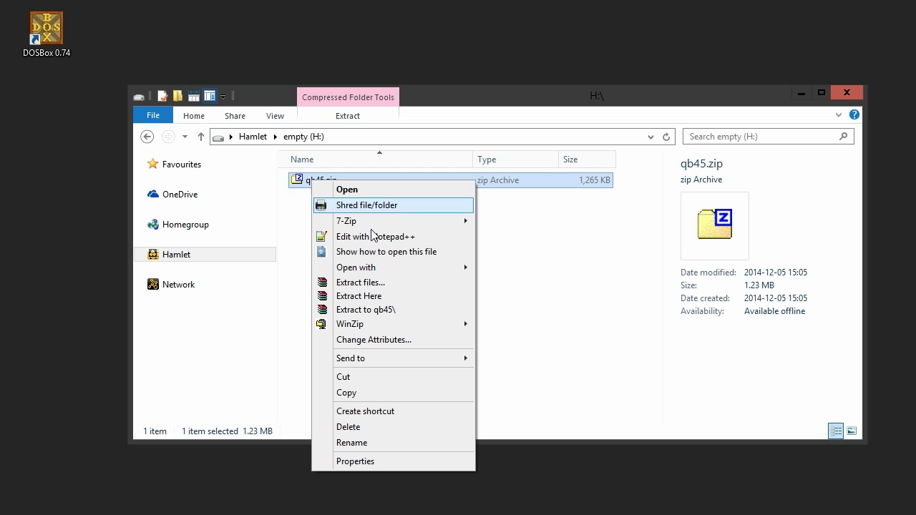
{"action": "left_click", "coordinate": [429, 297]}
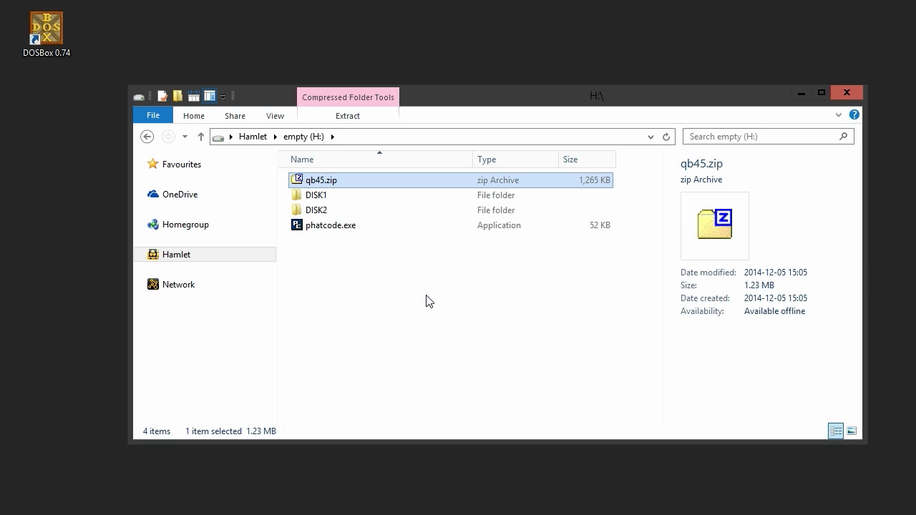
- Delete the qb45.zip archive and phatcode.exe from H:\
{"action": "key", "text": "Delete"}
{"action": "left_click", "coordinate": [362, 216]}
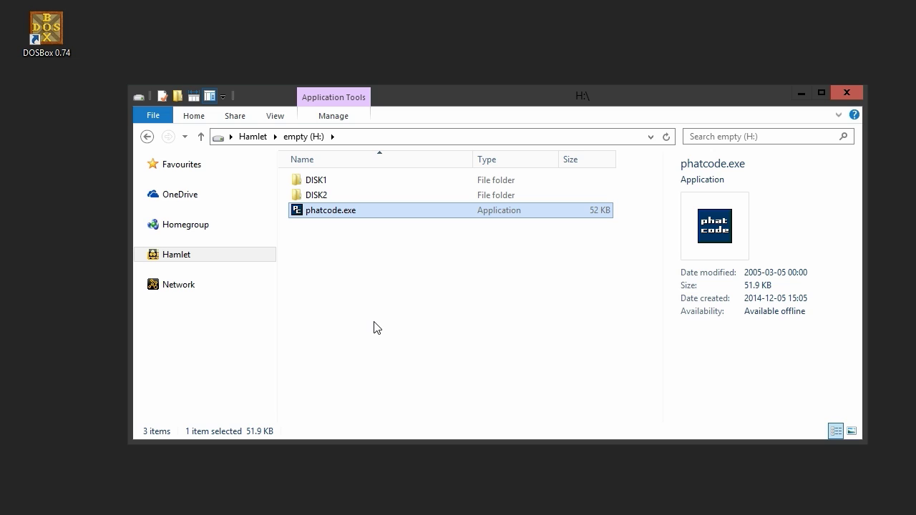
{"action": "key", "text": "Delete"}
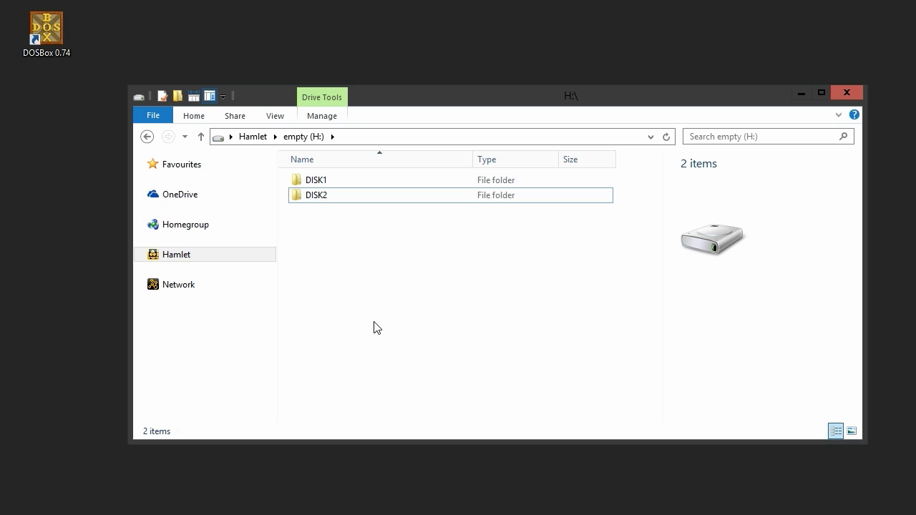
- Create a folder named dos in the root of H:\
{"action": "right_click", "coordinate": [355, 232]}
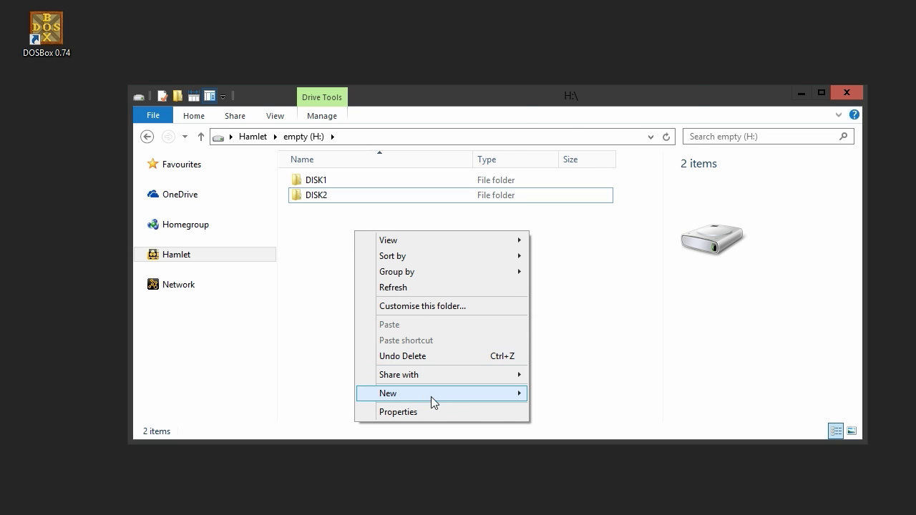
{"action": "mouse_move", "coordinate": [431, 397]}
{"action": "left_click", "coordinate": [572, 74]}
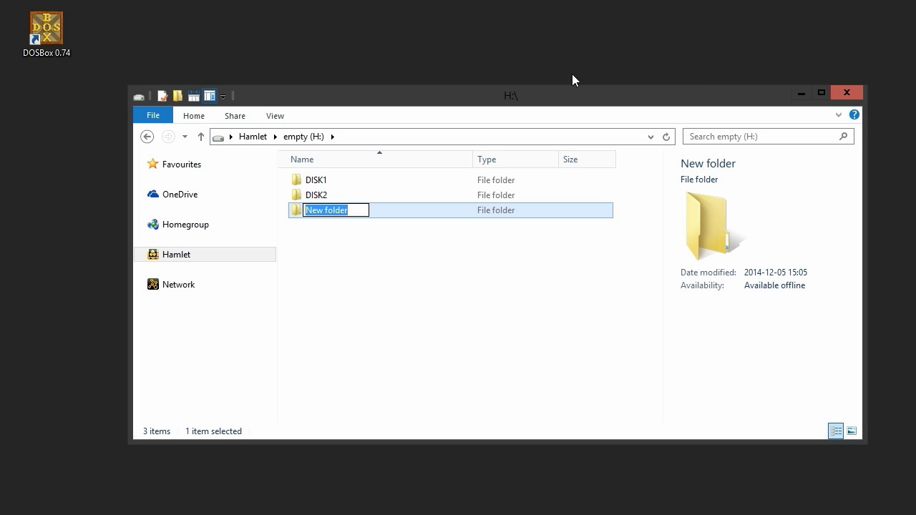
{"action": "type", "text": "dos"}
{"action": "key", "text": "Return"}
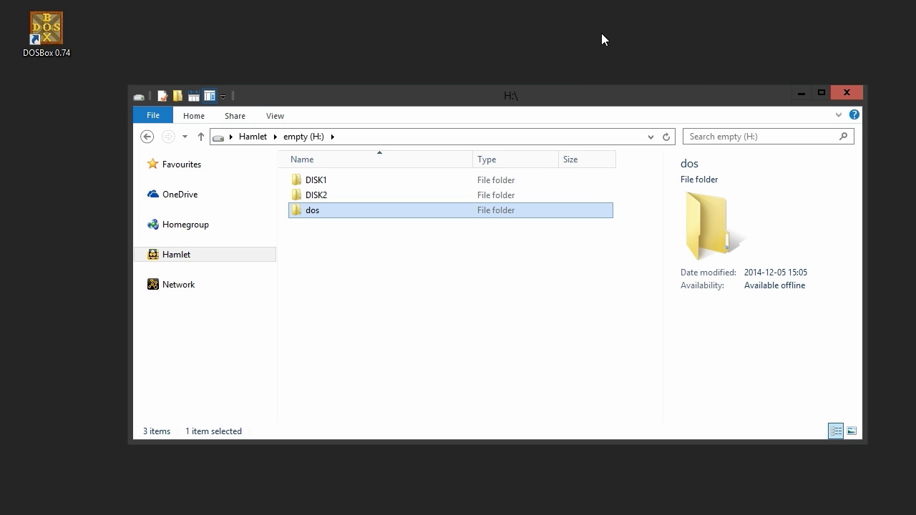
- Create a folder named qb-setup in H:\ and move the DISK1 and DISK2 folders into it
{"action": "right_click", "coordinate": [334, 232]}
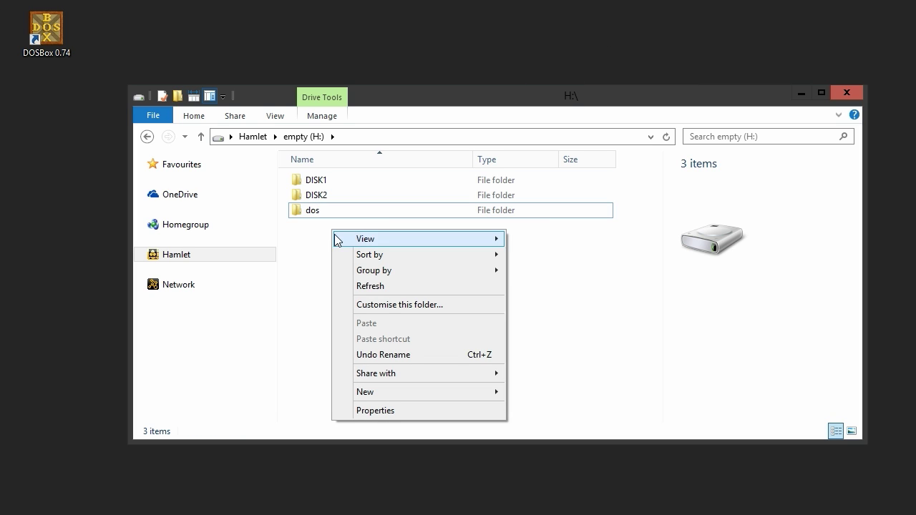
{"action": "mouse_move", "coordinate": [425, 396]}
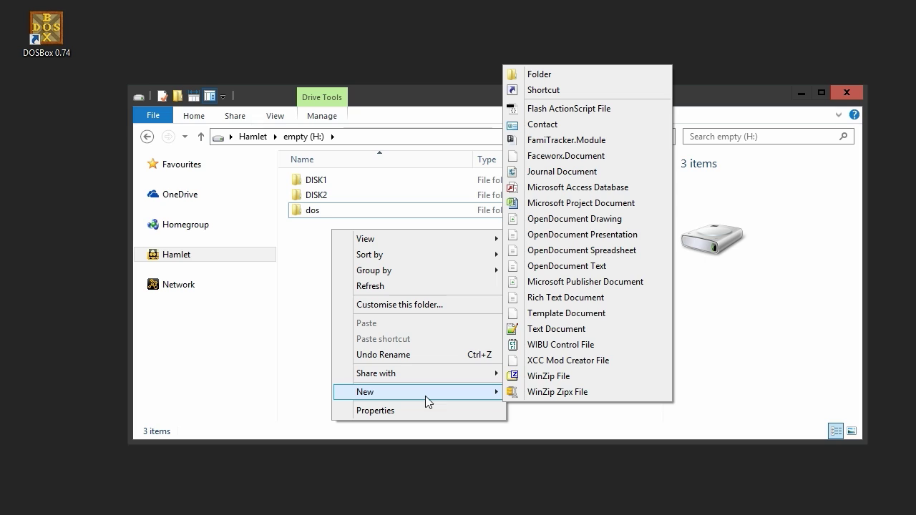
{"action": "left_click", "coordinate": [588, 76]}
{"action": "type", "text": "qb"}
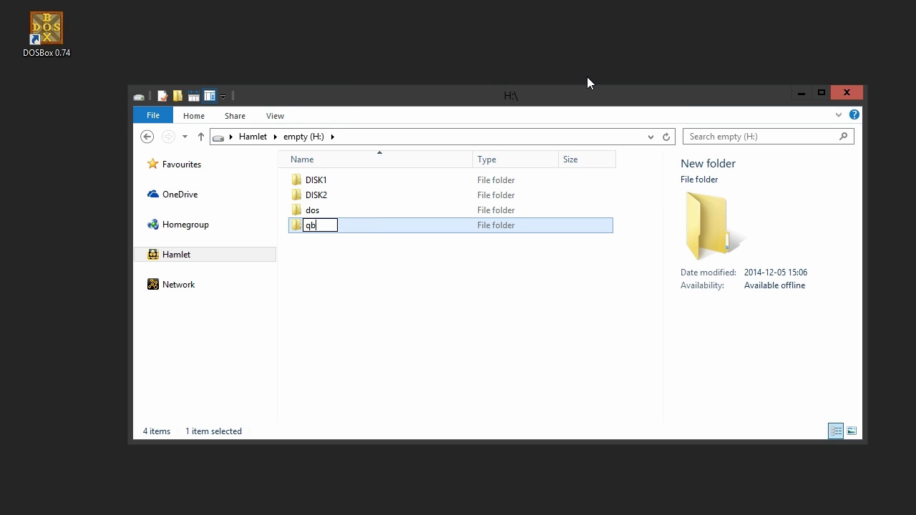
{"action": "type", "text": "-setup"}
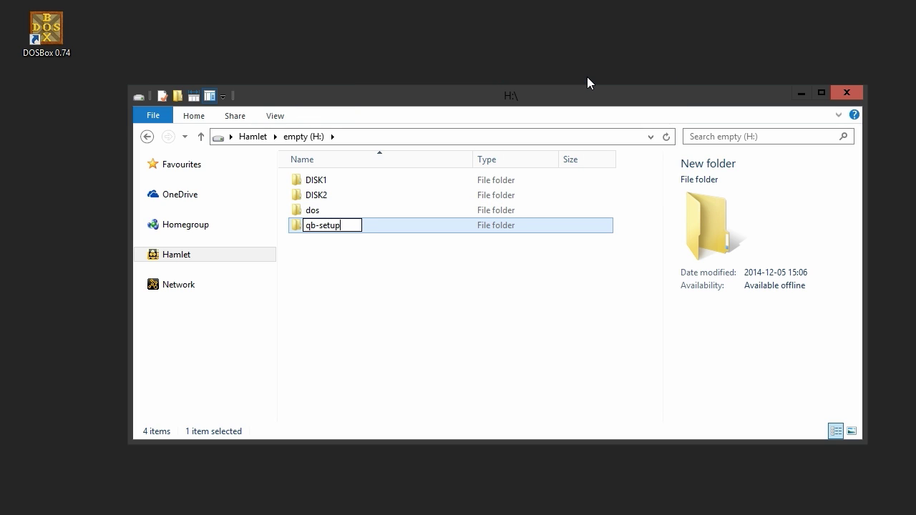
{"action": "key", "text": "Return"}
{"action": "left_click_drag", "start_coordinate": [430, 176], "coordinate": [401, 226]}
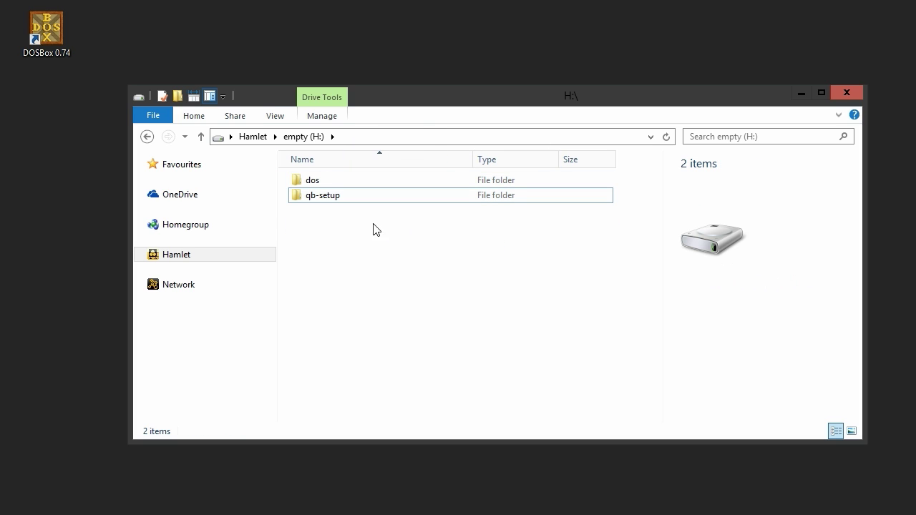
- Move everything inside qb-setup\DISK1 up into the qb-setup folder
{"action": "double_click", "coordinate": [347, 201]}
{"action": "double_click", "coordinate": [334, 191]}
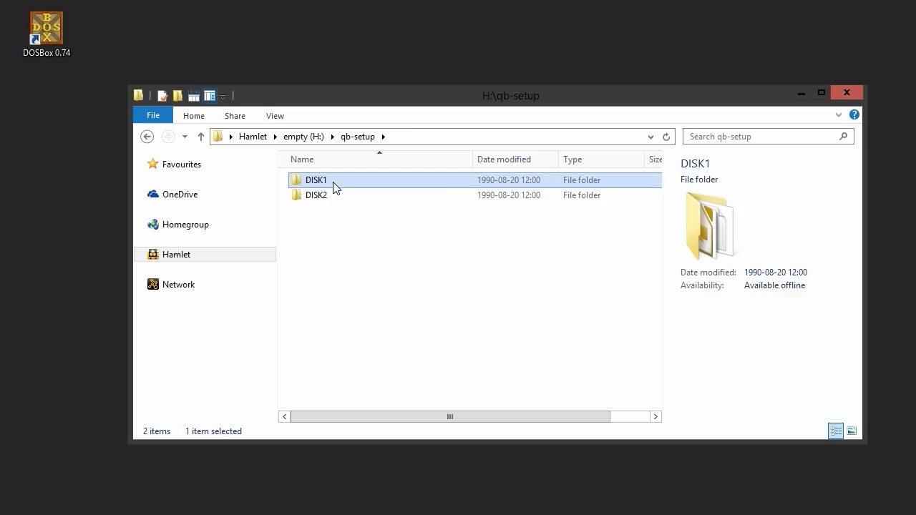
{"action": "left_click", "coordinate": [322, 180]}
{"action": "scroll", "coordinate": [380, 233], "scroll_direction": "down", "scroll_amount": 3}
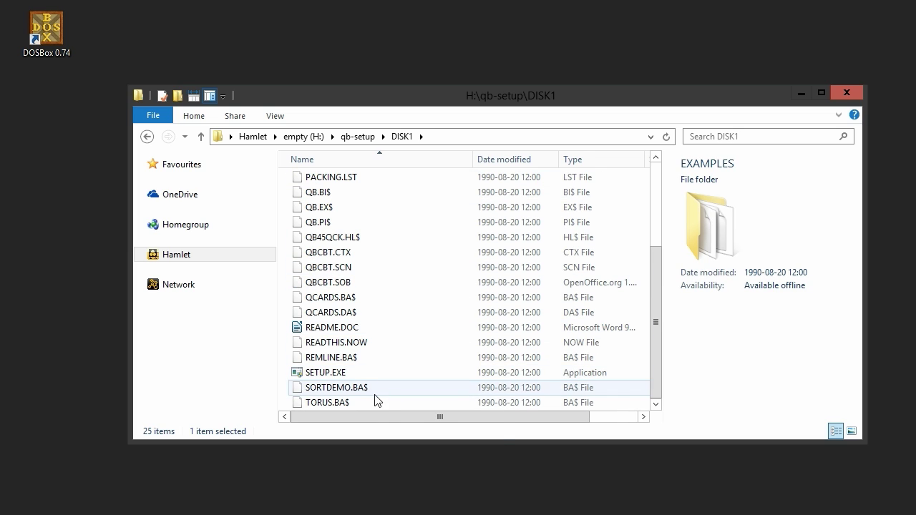
{"action": "left_click", "coordinate": [374, 402], "text": "shift"}
{"action": "right_click", "coordinate": [338, 328]}
{"action": "left_click", "coordinate": [411, 448]}
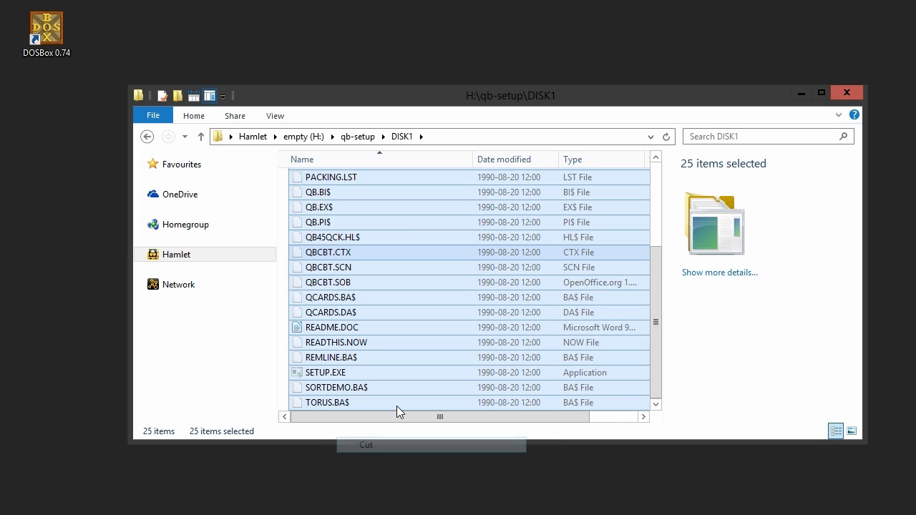
{"action": "key", "text": "BackSpace"}
{"action": "right_click", "coordinate": [413, 278]}
{"action": "left_click", "coordinate": [491, 362]}
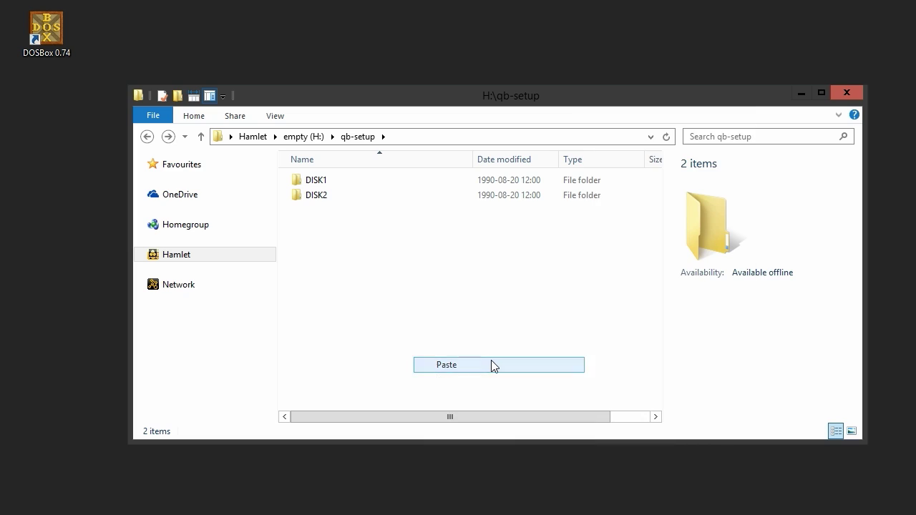
- Move all files and folders from qb-setup\DISK2 up into the qb-setup folder
{"action": "double_click", "coordinate": [358, 180]}
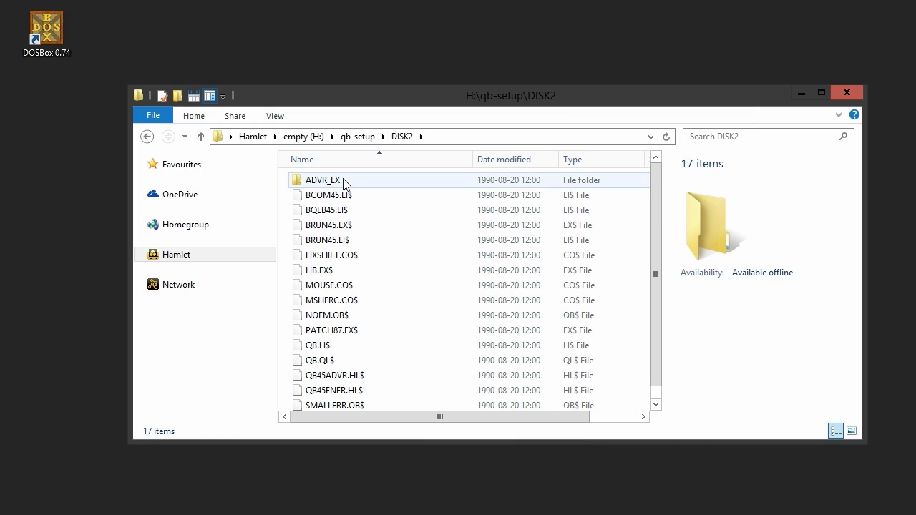
{"action": "left_click", "coordinate": [342, 182]}
{"action": "scroll", "coordinate": [371, 321], "scroll_direction": "down", "scroll_amount": 1}
{"action": "left_click", "coordinate": [356, 402], "text": "shift"}
{"action": "right_click", "coordinate": [357, 402]}
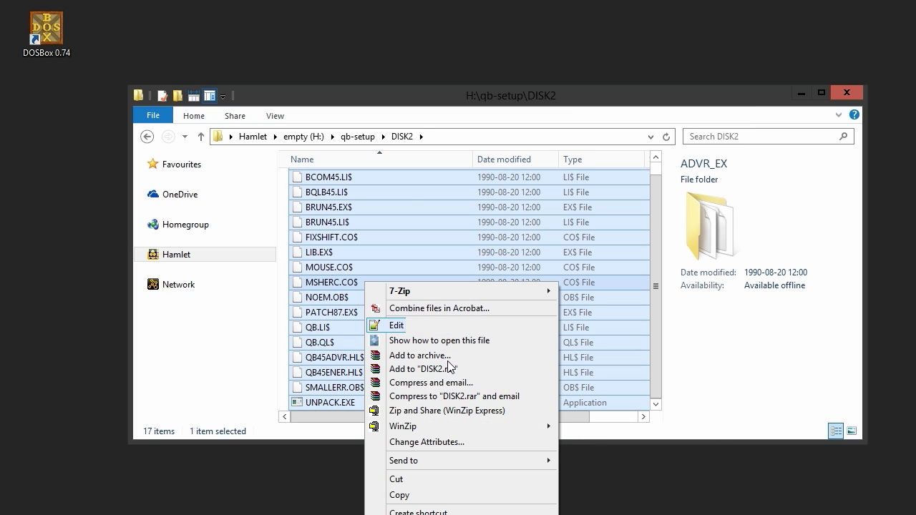
{"action": "left_click", "coordinate": [458, 479]}
{"action": "key", "text": "BackSpace"}
{"action": "right_click", "coordinate": [419, 287]}
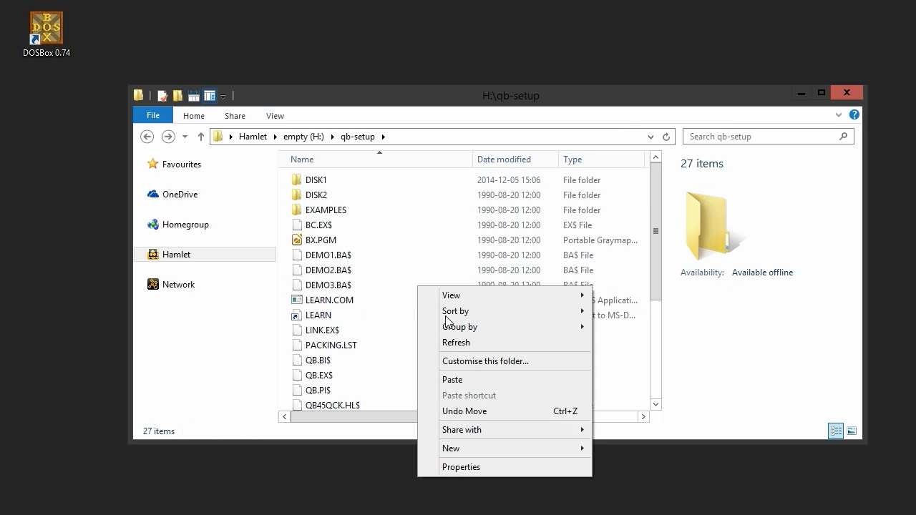
{"action": "left_click", "coordinate": [453, 380]}
- Delete the emptied DISK1 and DISK2 folders from qb-setup
{"action": "left_click", "coordinate": [394, 275]}
{"action": "scroll", "coordinate": [387, 258], "scroll_direction": "up", "scroll_amount": 2}
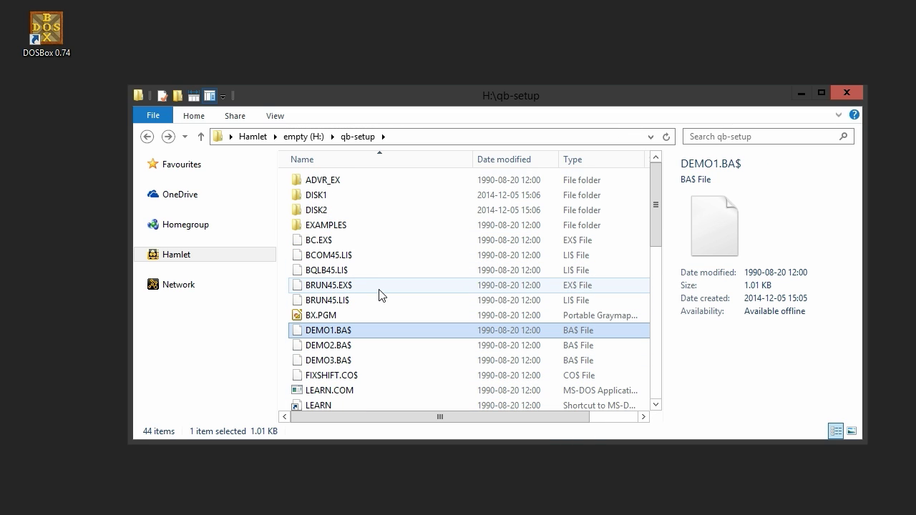
{"action": "left_click", "coordinate": [343, 195]}
{"action": "left_click", "coordinate": [344, 210], "text": "shift"}
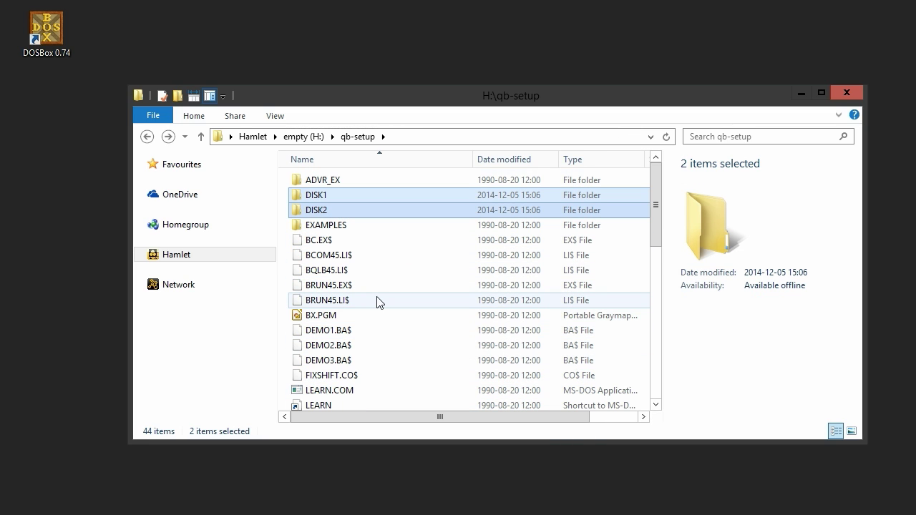
{"action": "key", "text": "Delete"}
- Look through the merged setup files in qb-setup and return to the root of H:\
{"action": "left_click", "coordinate": [378, 303]}
{"action": "scroll", "coordinate": [381, 329], "scroll_direction": "down", "scroll_amount": 9}
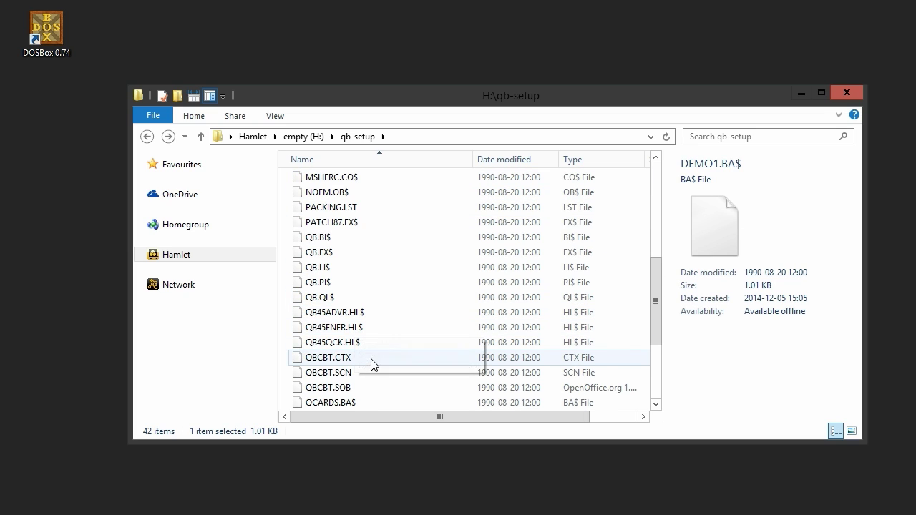
{"action": "scroll", "coordinate": [390, 369], "scroll_direction": "up", "scroll_amount": 9}
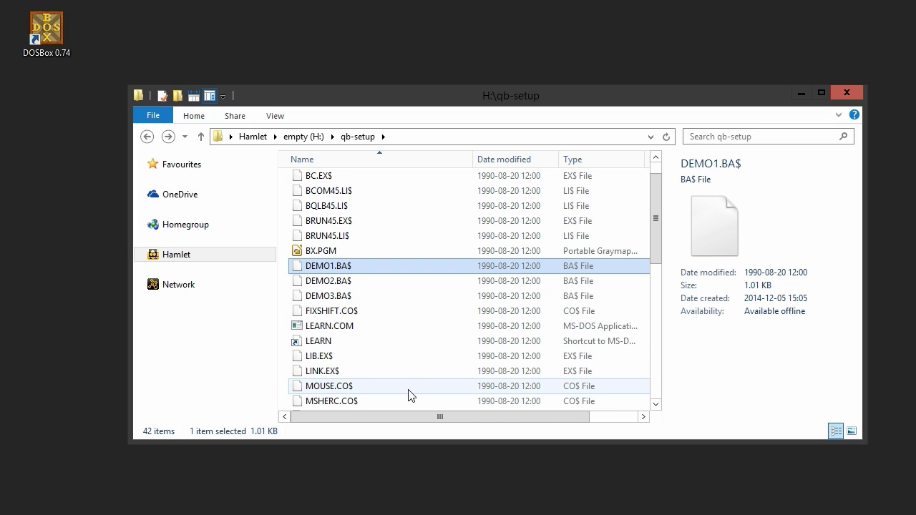
{"action": "scroll", "coordinate": [393, 362], "scroll_direction": "down", "scroll_amount": 9}
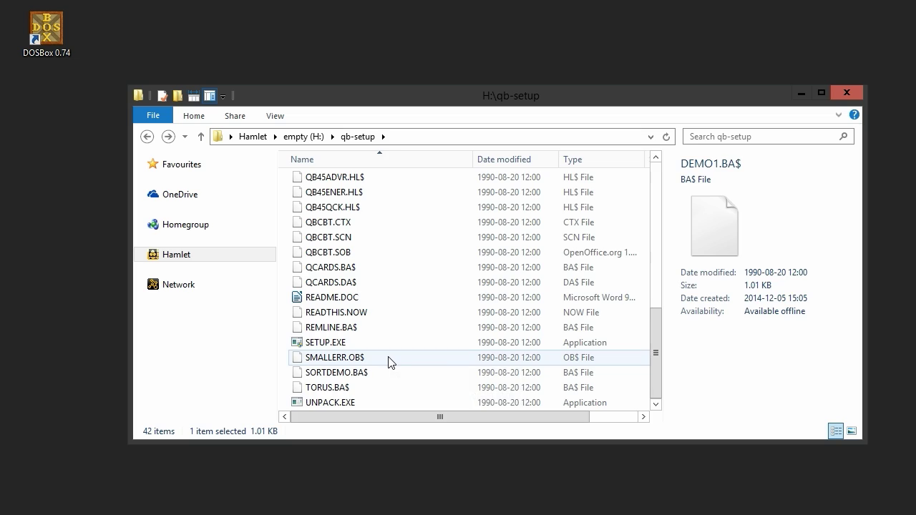
{"action": "key", "text": "alt+Up"}
{"action": "left_click", "coordinate": [339, 226]}
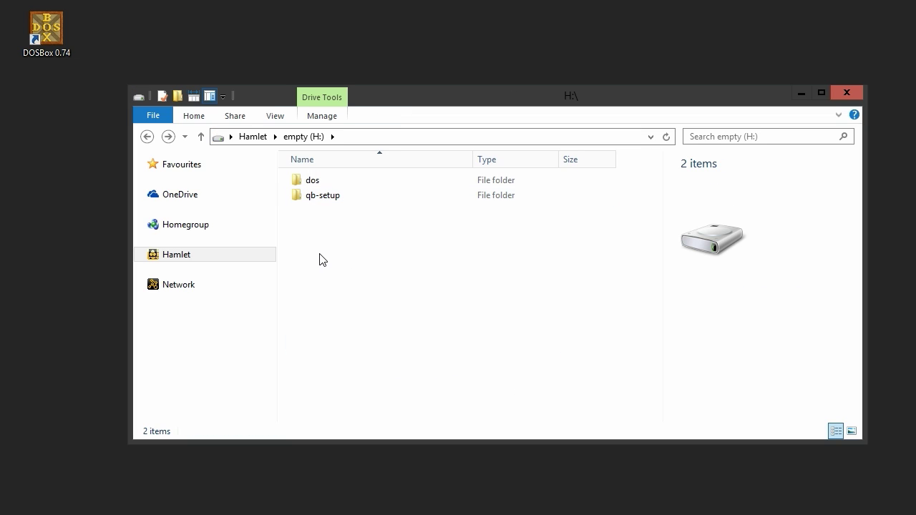
- Launch DOSBox, place its window beside the file list, and mount h:\dos as drive C
{"action": "double_click", "coordinate": [52, 44]}
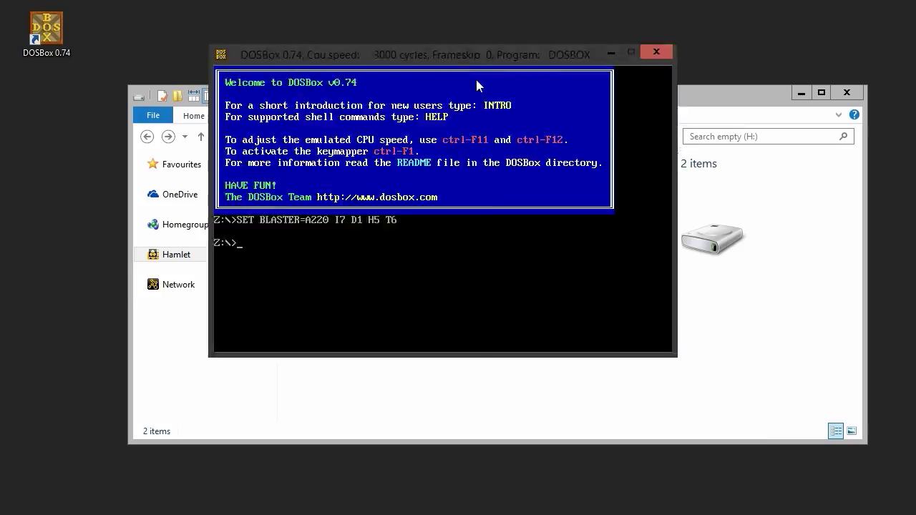
{"action": "left_click_drag", "start_coordinate": [445, 50], "coordinate": [628, 106]}
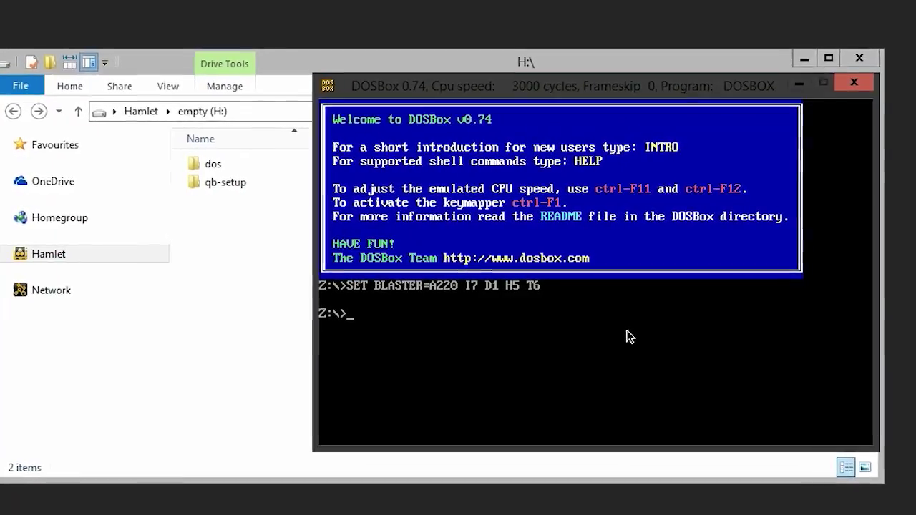
{"action": "type", "text": "mount c"}
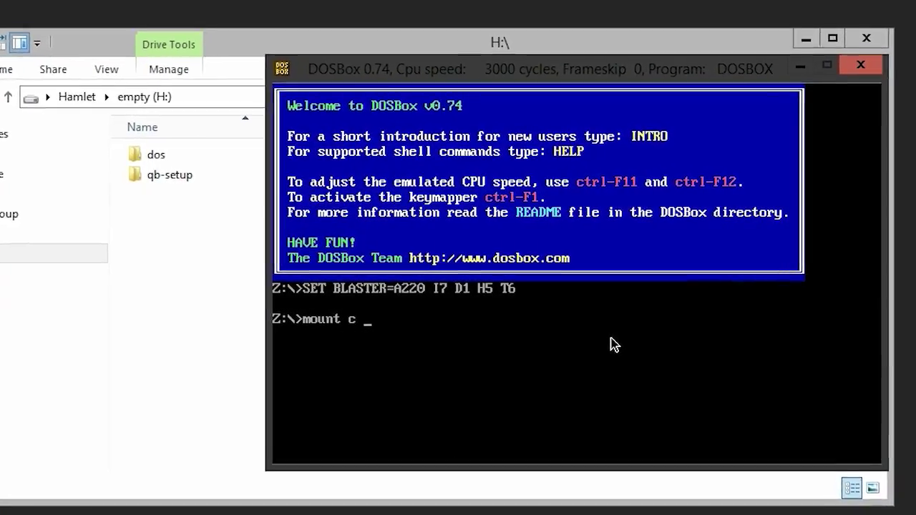
{"action": "type", "text": " h:\\"}
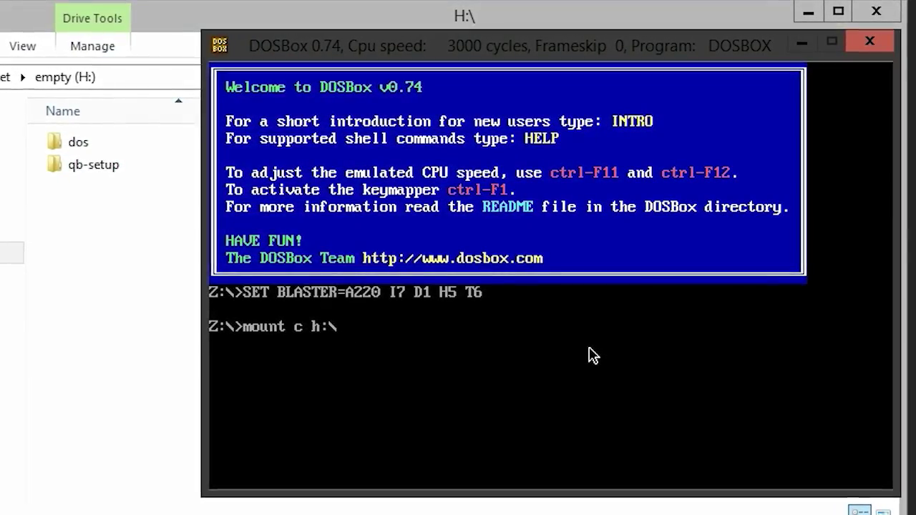
{"action": "type", "text": "dos"}
{"action": "key", "text": "Return"}
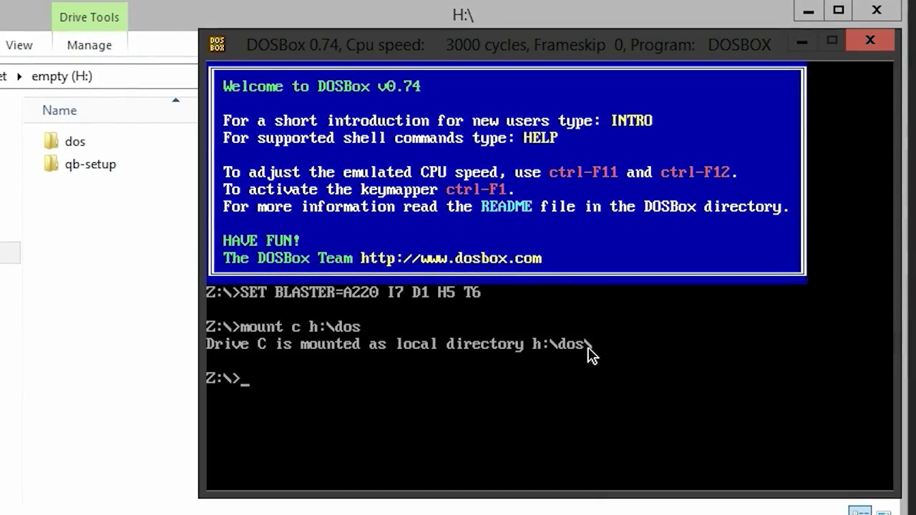
- Check the contents of the dos folder on H: in File Explorer and return to DOSBox
{"action": "double_click", "coordinate": [93, 143]}
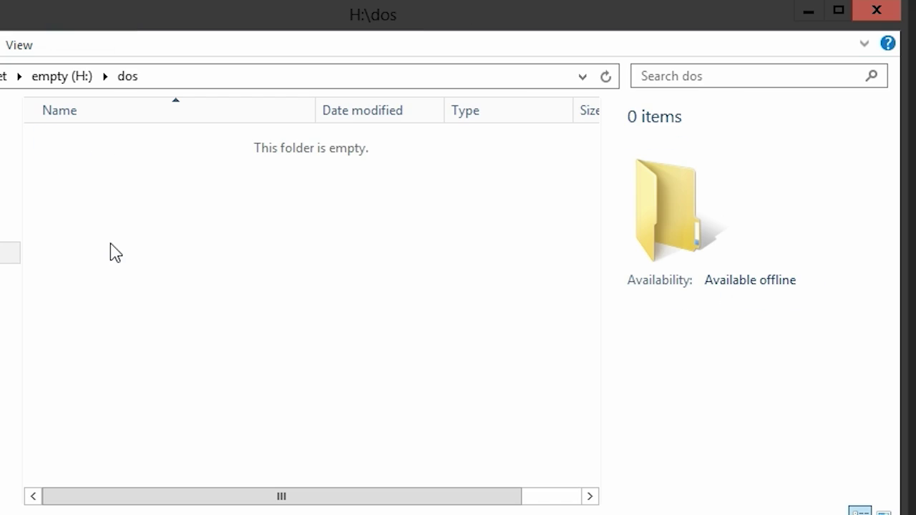
{"action": "key", "text": "BackSpace"}
{"action": "key", "text": "alt+Tab"}
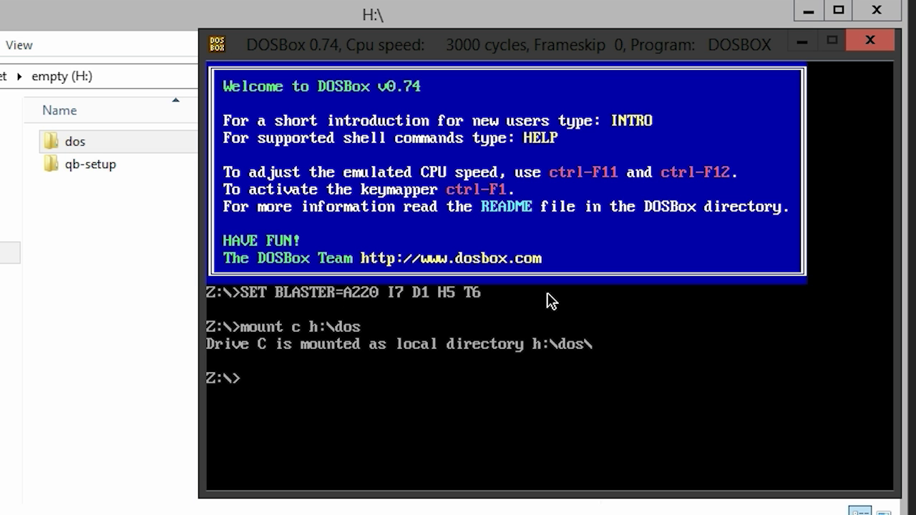
- Switch to drive C in DOSBox and list its directory
{"action": "type", "text": "c:"}
{"action": "key", "text": "Return"}
{"action": "type", "text": "dir"}
{"action": "key", "text": "Return"}
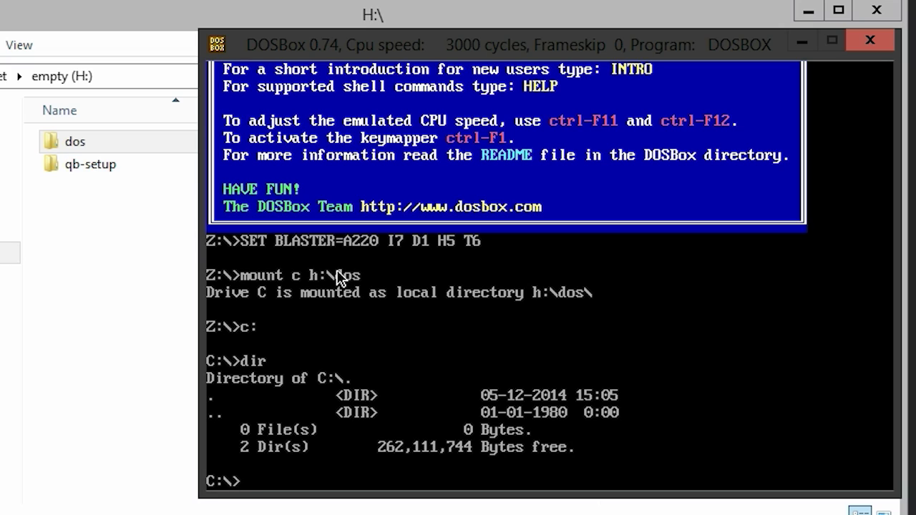
- Mount h:\qb-setup as drive A in DOSBox
{"action": "type", "text": "mount a"}
{"action": "type", "text": "h:\\"}
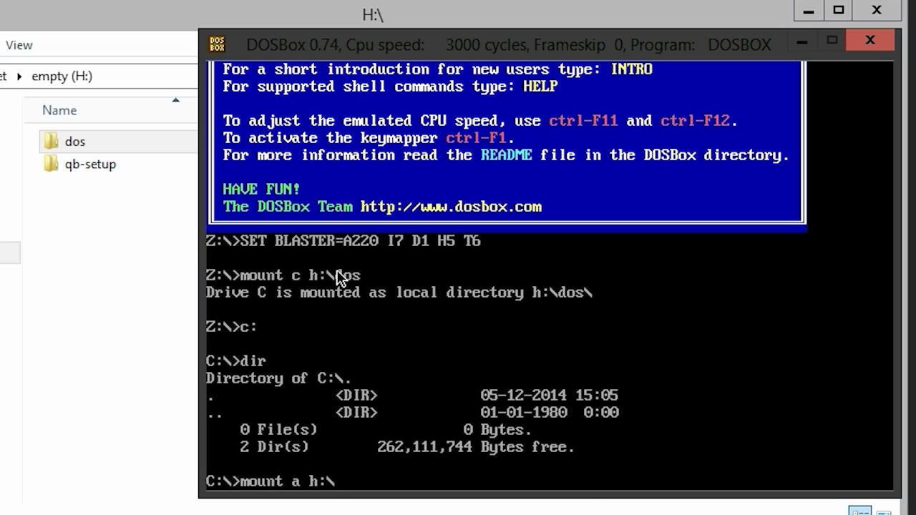
{"action": "type", "text": "qb-setup"}
{"action": "key", "text": "Return"}
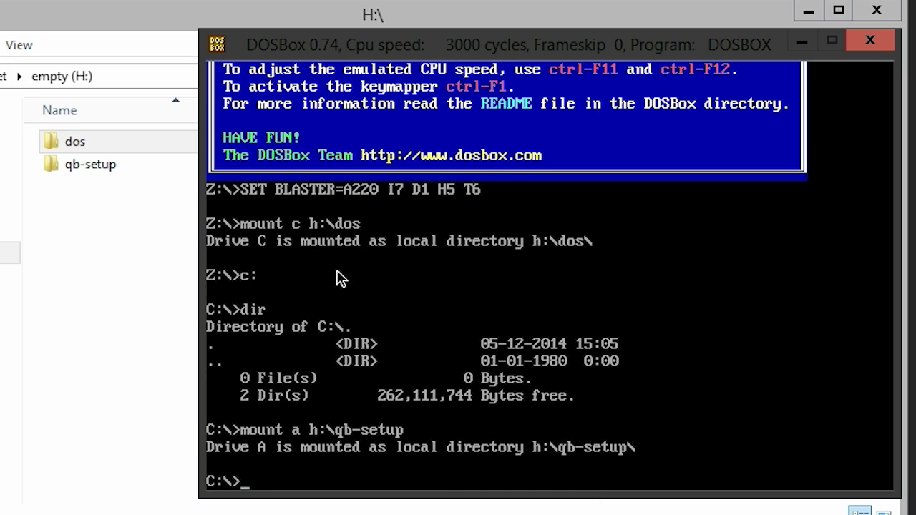
- Switch to drive A and list the QuickBASIC setup files on it
{"action": "type", "text": "a:"}
{"action": "key", "text": "Return"}
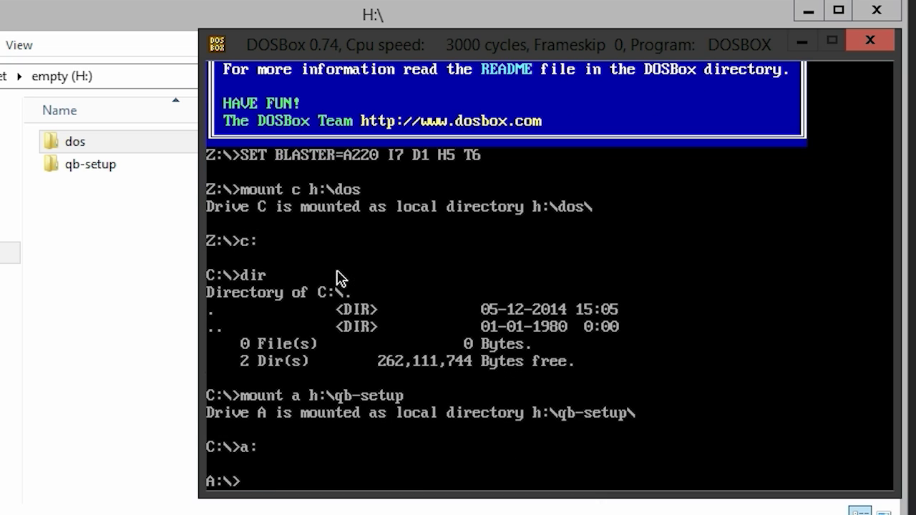
{"action": "type", "text": "dir"}
{"action": "key", "text": "Return"}
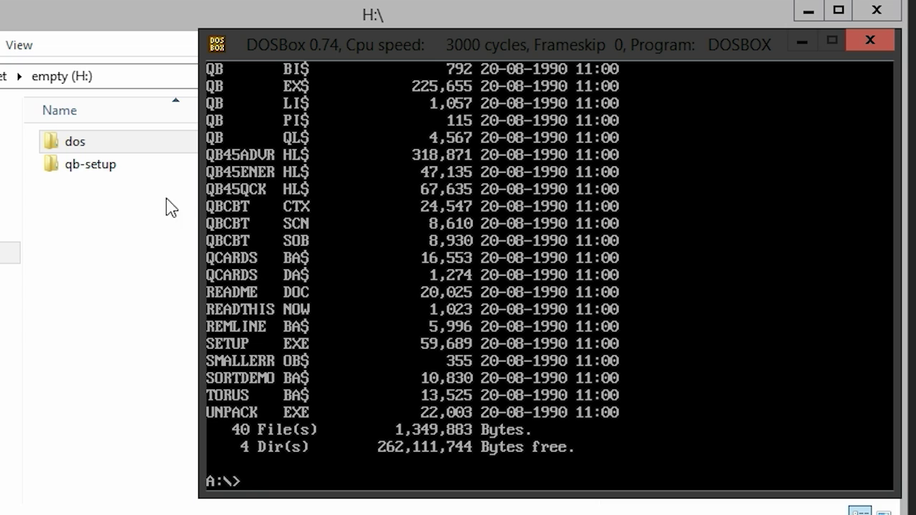
- Locate SETUP.EXE in the qb-setup folder in File Explorer, then go back to the H: root and return to DOSBox
{"action": "double_click", "coordinate": [123, 164]}
{"action": "scroll", "coordinate": [282, 350], "scroll_direction": "down", "scroll_amount": 4}
{"action": "scroll", "coordinate": [282, 351], "scroll_direction": "down", "scroll_amount": 5}
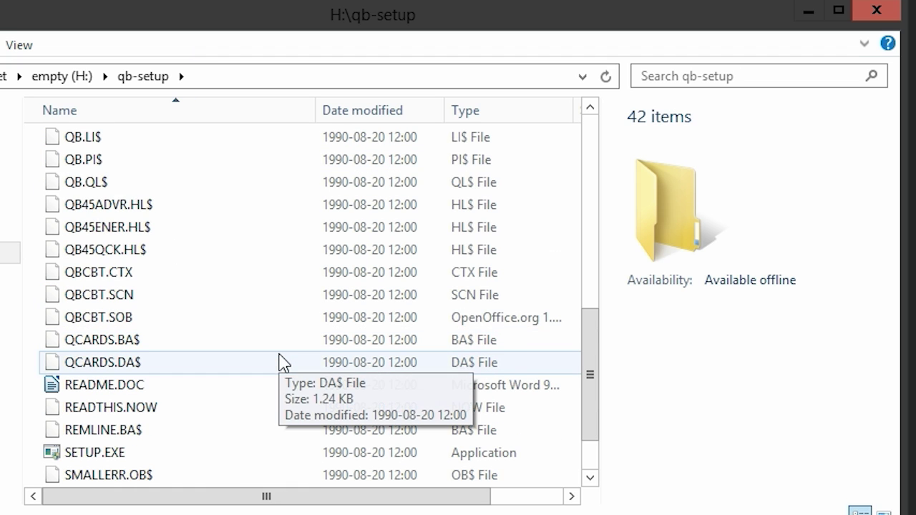
{"action": "left_click", "coordinate": [170, 387]}
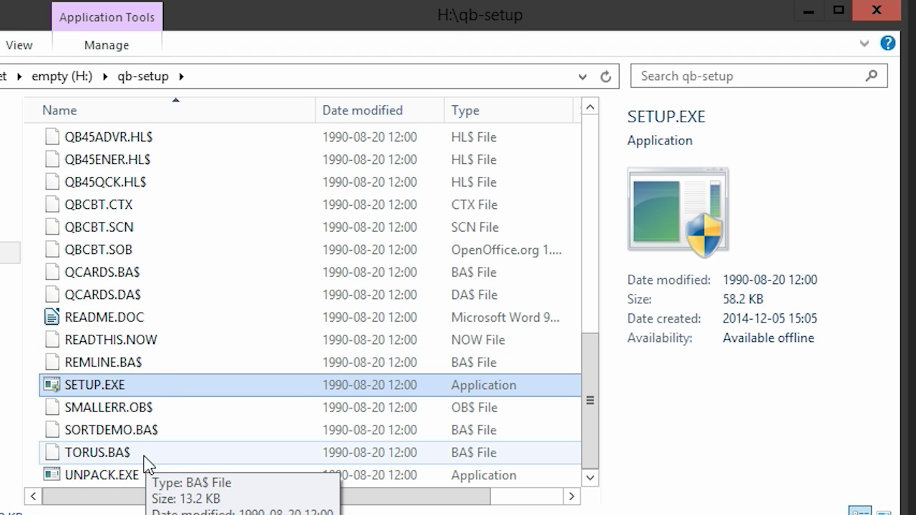
{"action": "key", "text": "alt+Up"}
{"action": "key", "text": "alt+Tab"}
- Run the QuickBASIC setup program from drive A
{"action": "type", "text": "setp"}
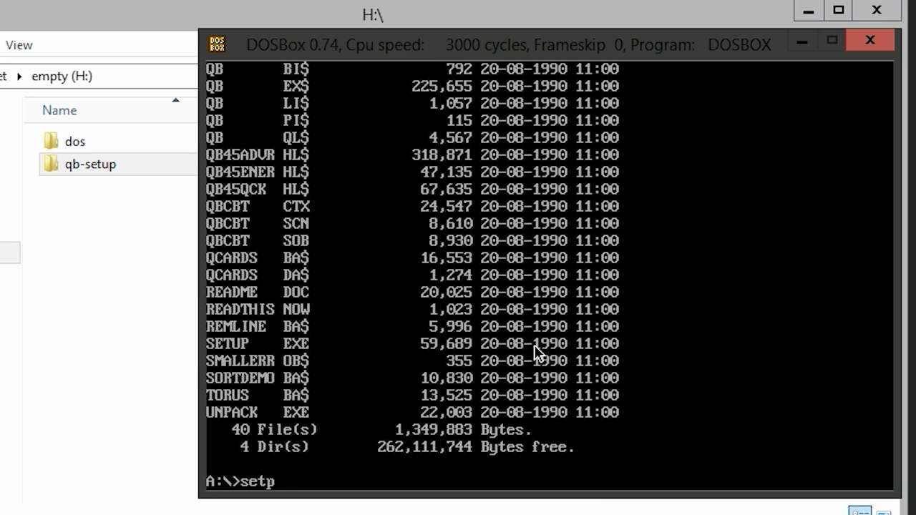
{"action": "key", "text": "Return"}
{"action": "type", "text": "s"}
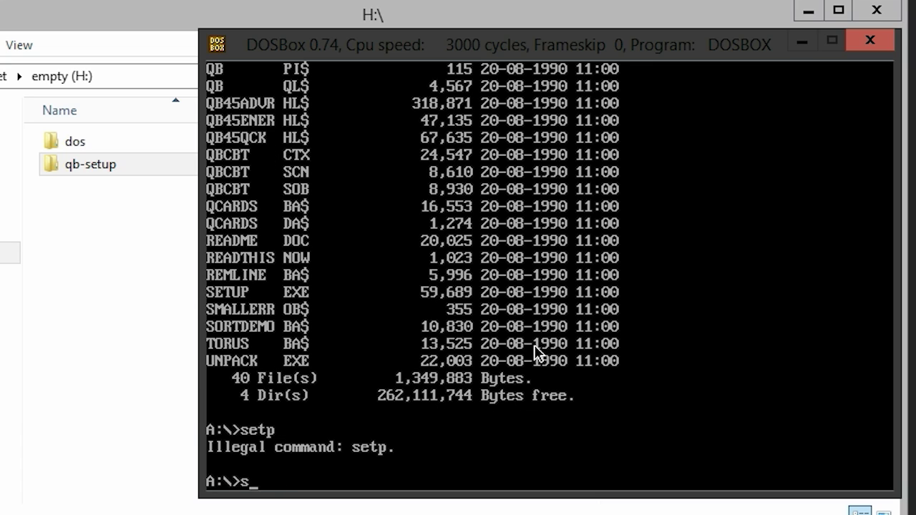
{"action": "type", "text": "etup"}
{"action": "key", "text": "Return"}
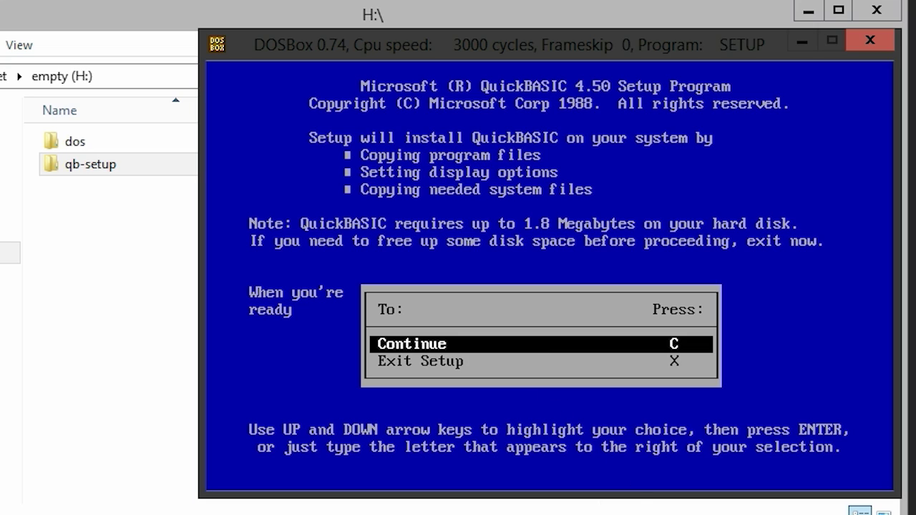
- Continue into Setup, choose Run Easy Setup, and start Perform Easy Installation
{"action": "key", "text": "Return"}
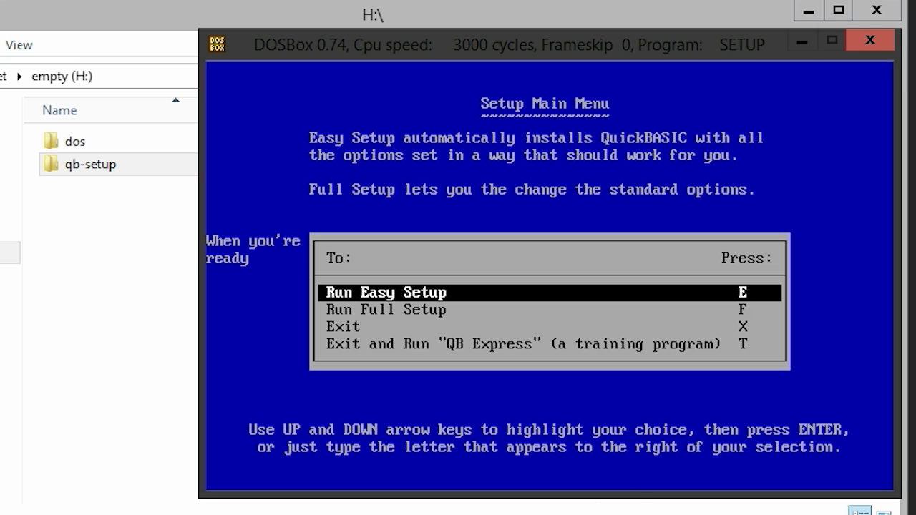
{"action": "key", "text": "Return"}
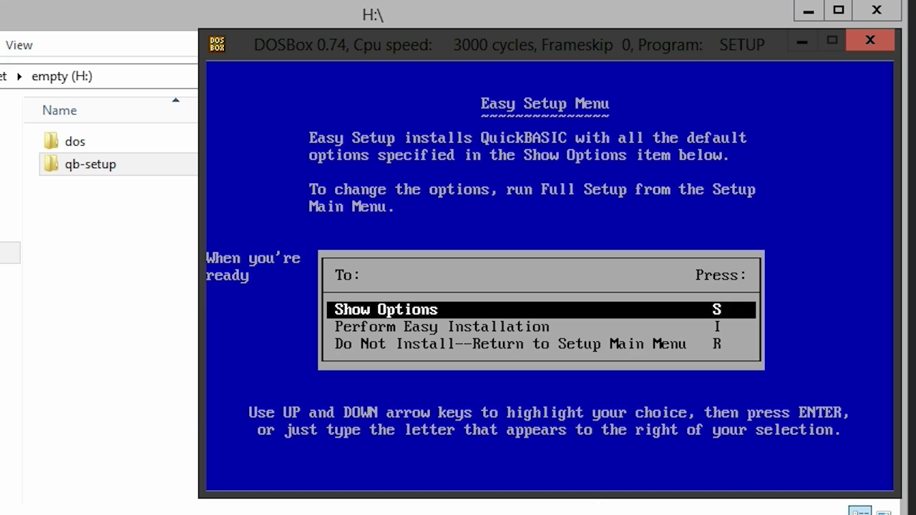
{"action": "key", "text": "Down"}
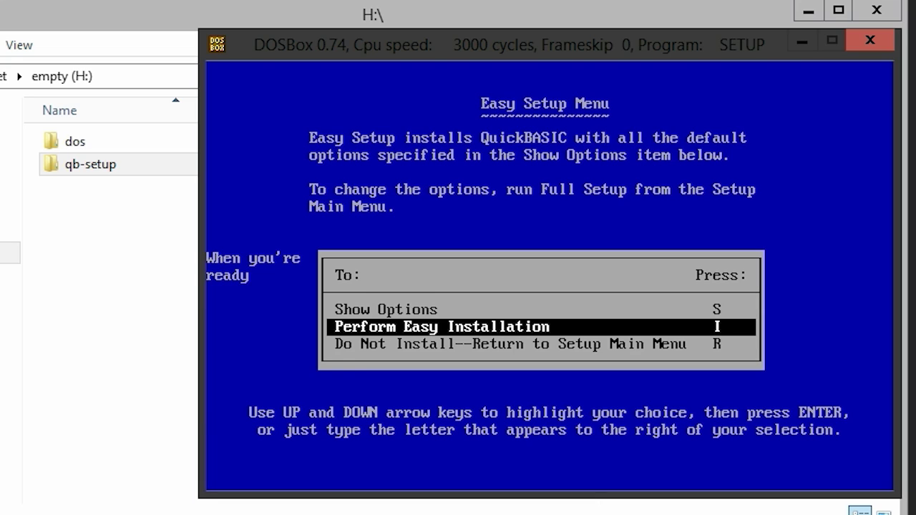
{"action": "key", "text": "Return"}
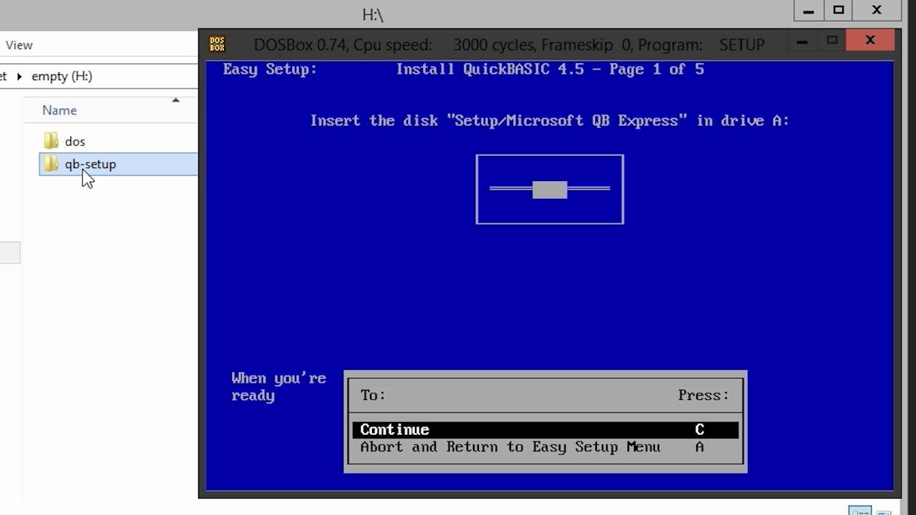
- Continue through the installation's disk prompts up to page 4, letting Setup create C:\QB45 and C:\QB45\EXAMPLES
{"action": "key", "text": "Return"}
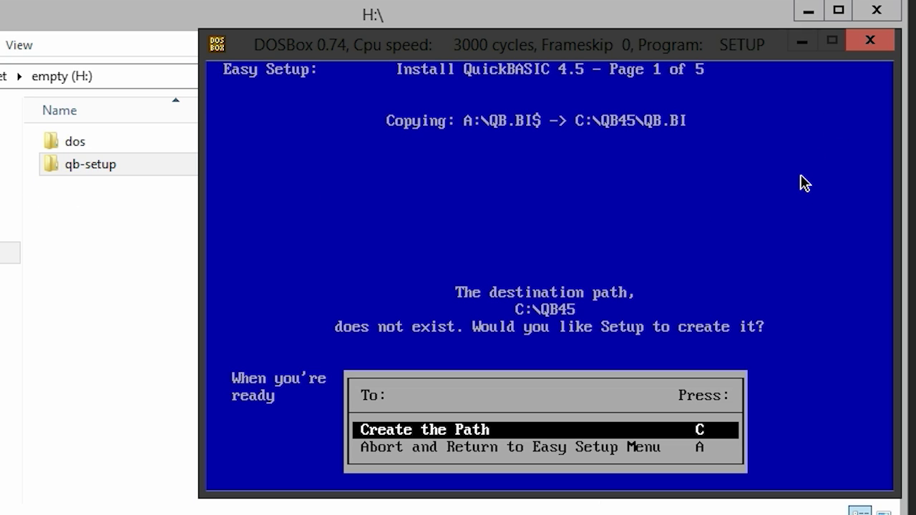
{"action": "key", "text": "Return"}
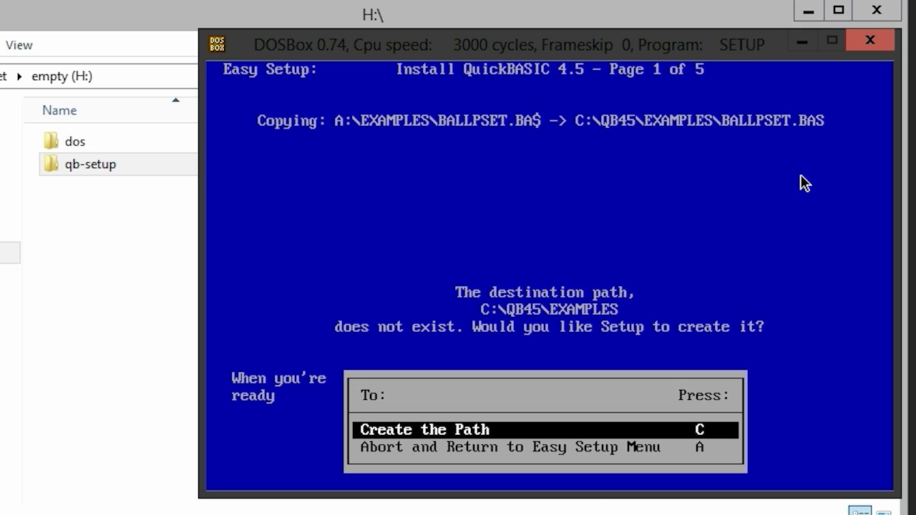
{"action": "key", "text": "Return"}
{"action": "key", "text": "Return"}
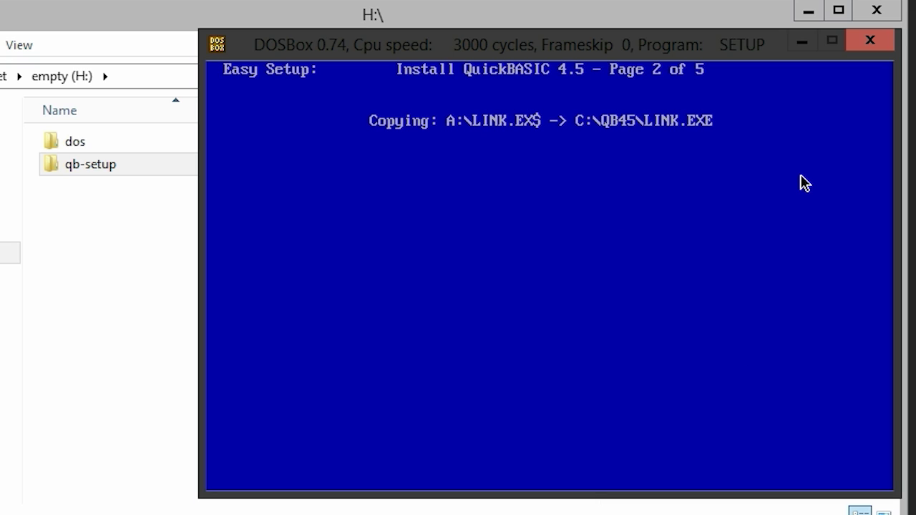
{"action": "key", "text": "Return"}
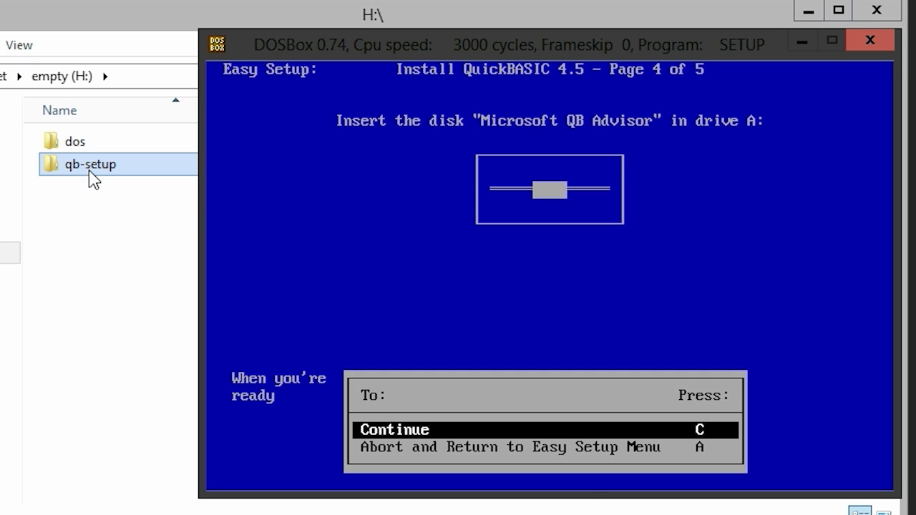
{"action": "key", "text": "Return"}
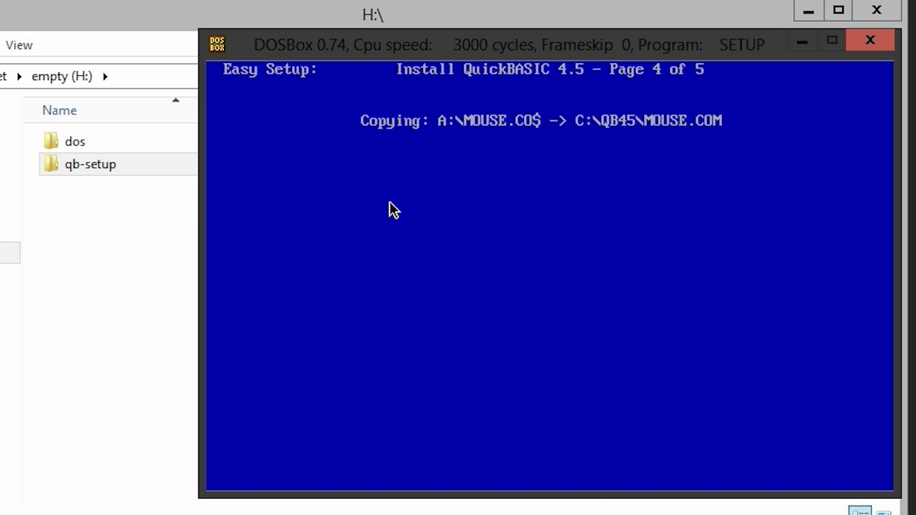
- Check the dos folder in File Explorer for the QB45 folder and return to DOSBox
{"action": "double_click", "coordinate": [105, 147]}
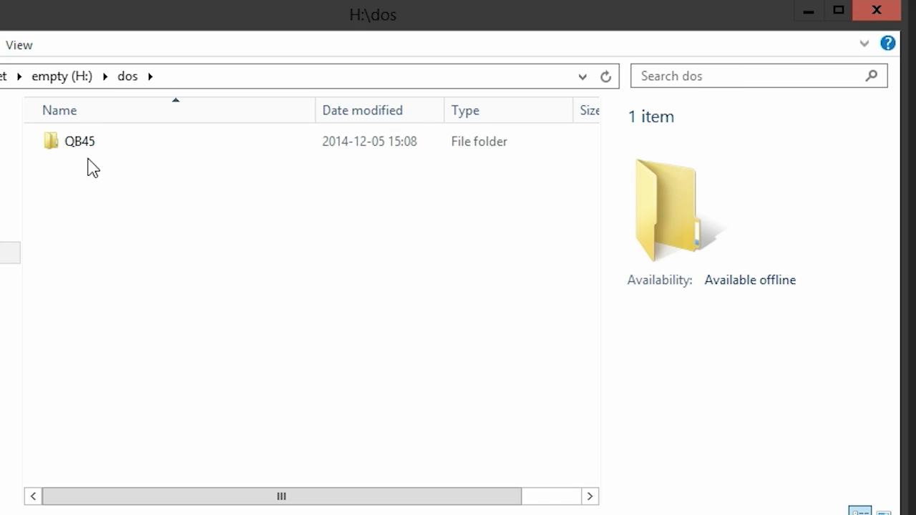
{"action": "key", "text": "Down"}
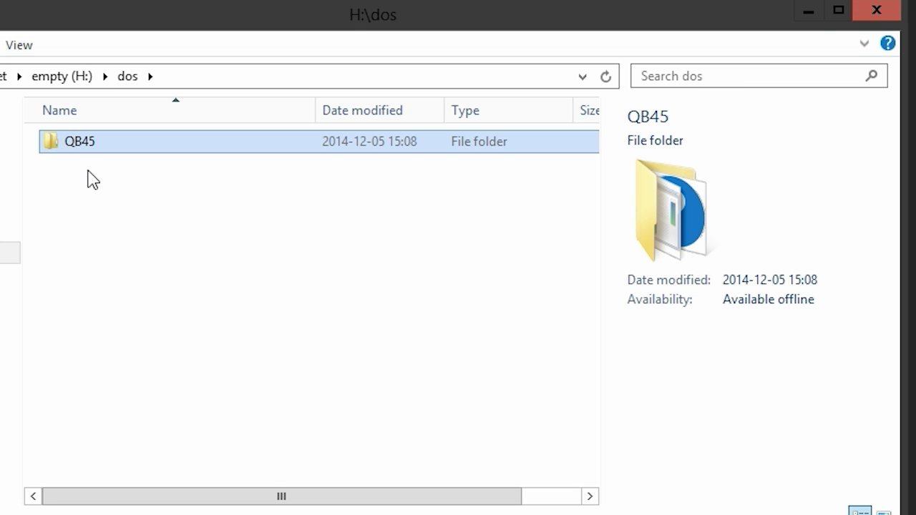
{"action": "key", "text": "alt+Tab"}
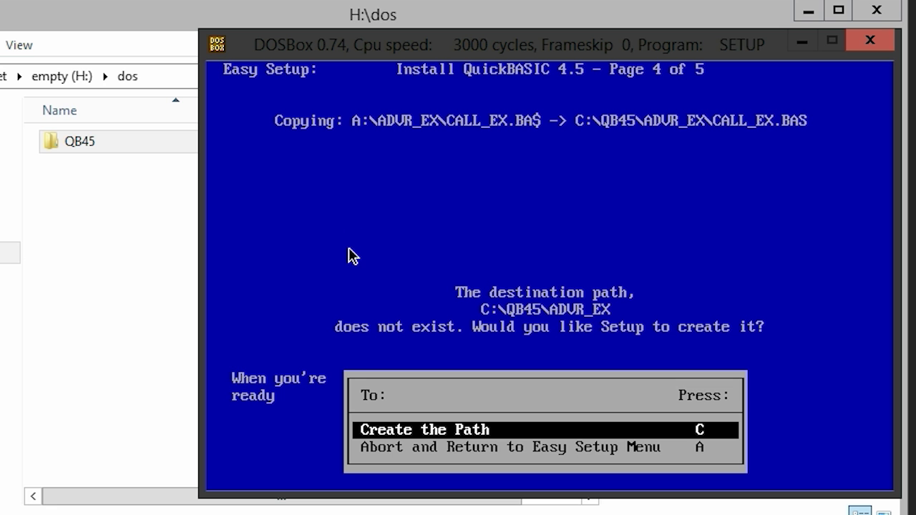
- Finish the installation by letting Setup create C:\QB45\ADVR_EX, and exit through the Setup Main Menu without running QB Express
{"action": "key", "text": "Return"}
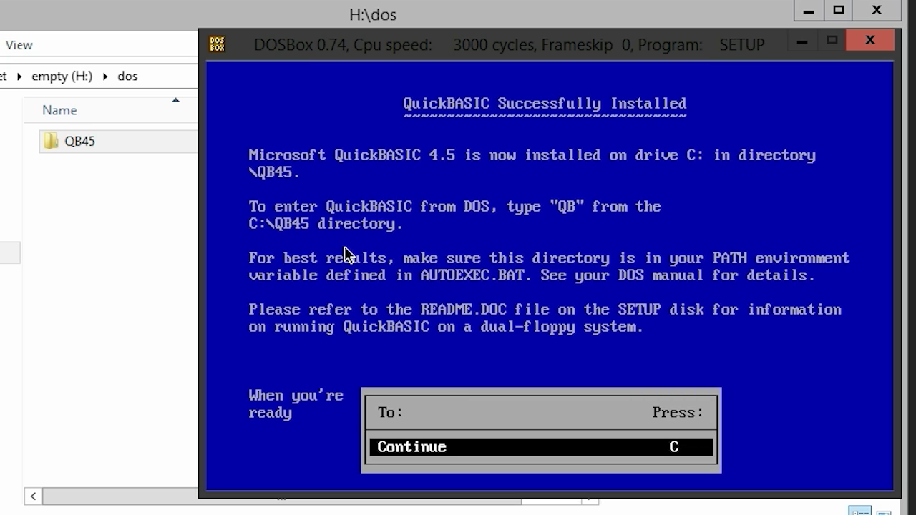
{"action": "key", "text": "Return"}
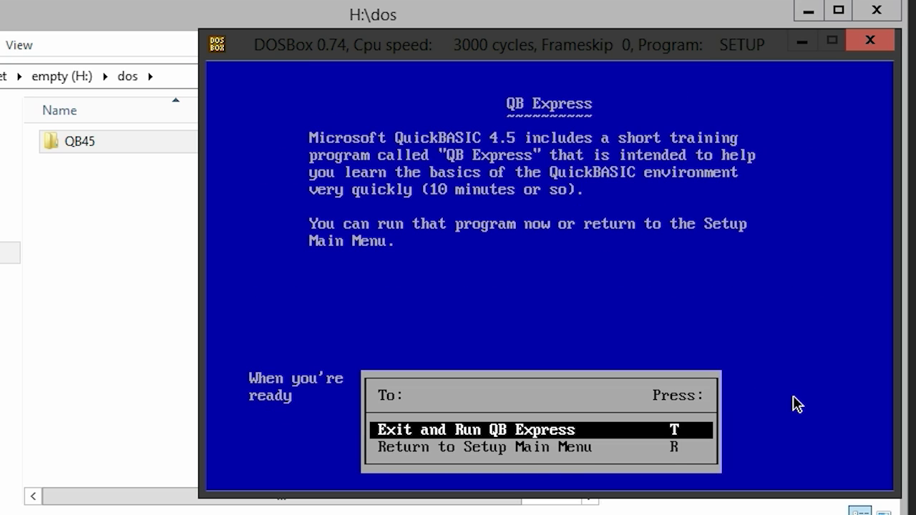
{"action": "key", "text": "Down"}
{"action": "key", "text": "Return"}
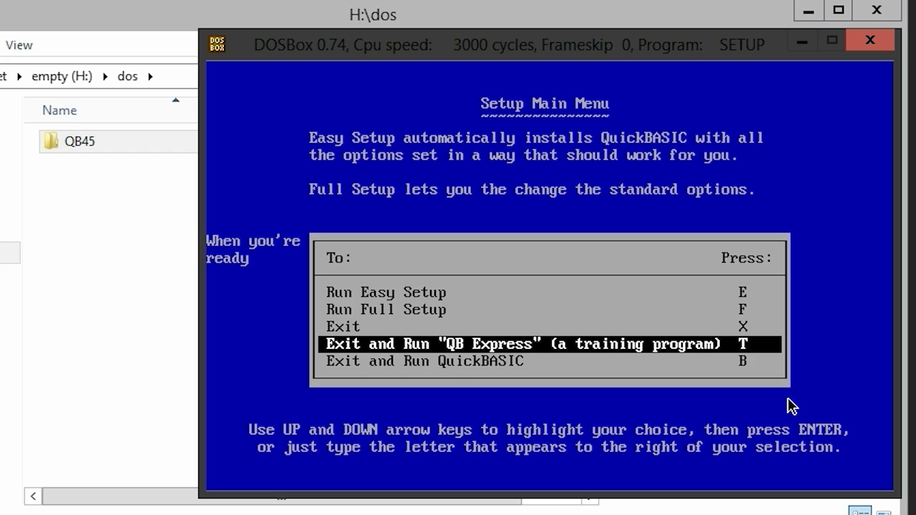
{"action": "key", "text": "Up"}
{"action": "key", "text": "Return"}
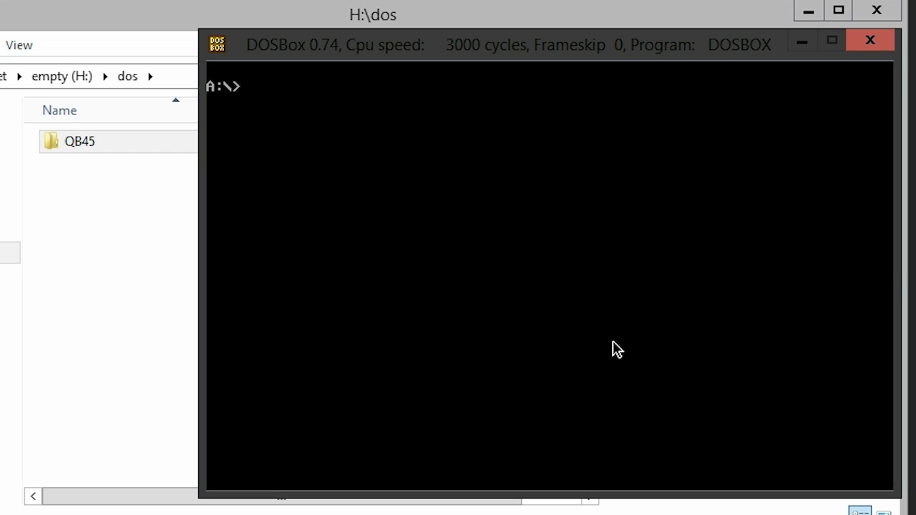
- Return to the root of H: in File Explorer and select the dos folder
{"action": "key", "text": "Return"}
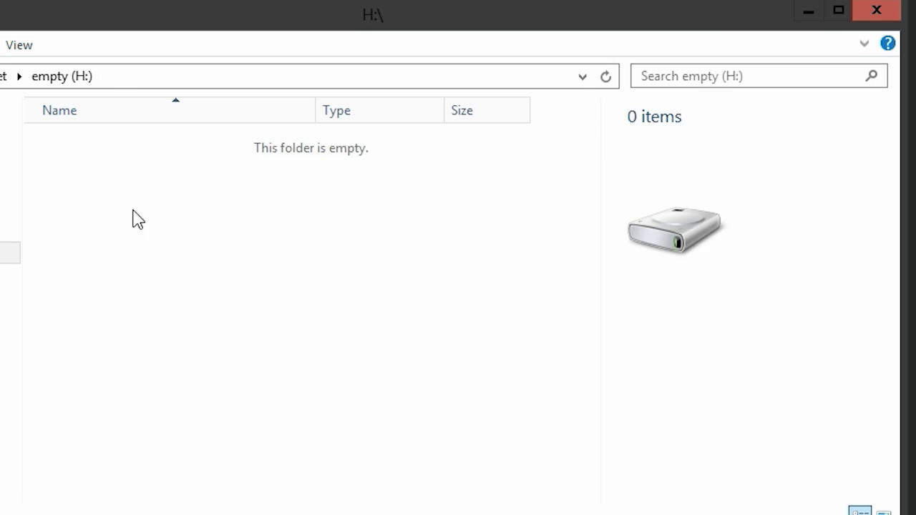
{"action": "left_click", "coordinate": [102, 148]}
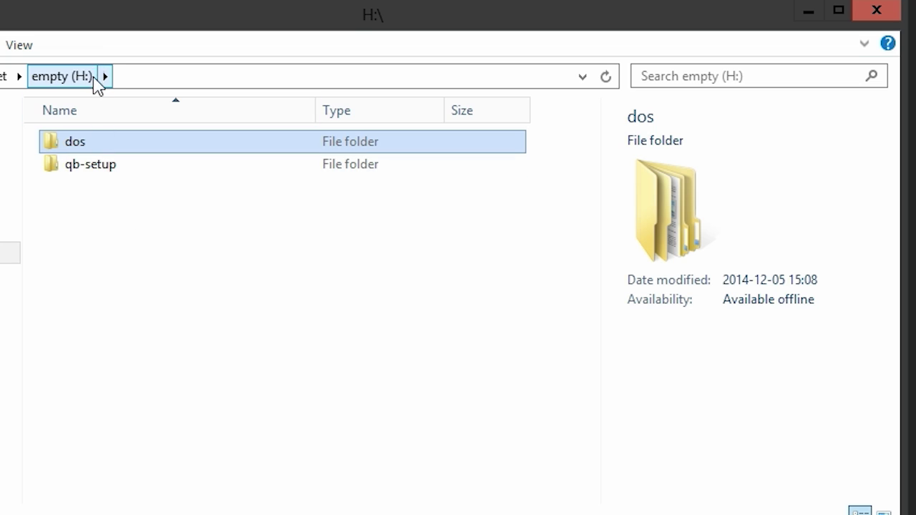
- Switch to DOSBox, list the root of drive C, enter the qb45 directory, start QuickBASIC with qb, and dismiss its welcome dialog
{"action": "key", "text": "alt+Tab"}
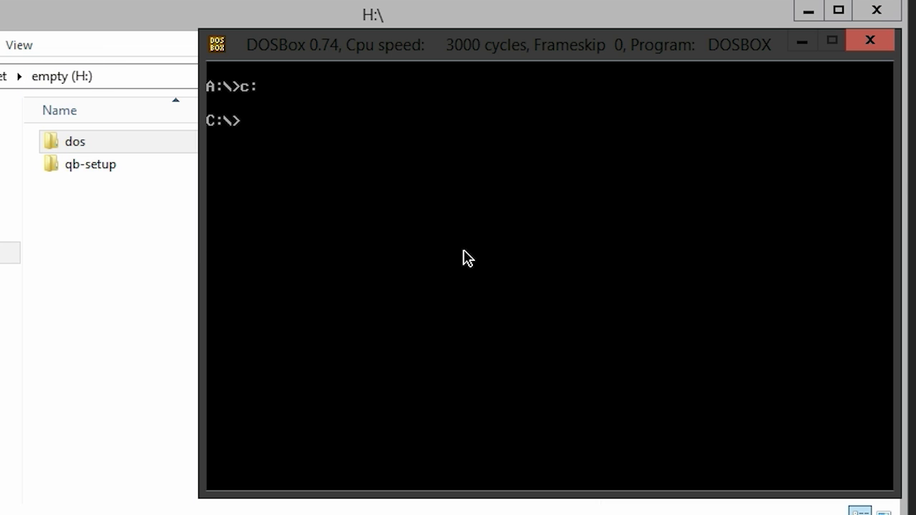
{"action": "type", "text": "dir"}
{"action": "key", "text": "Return"}
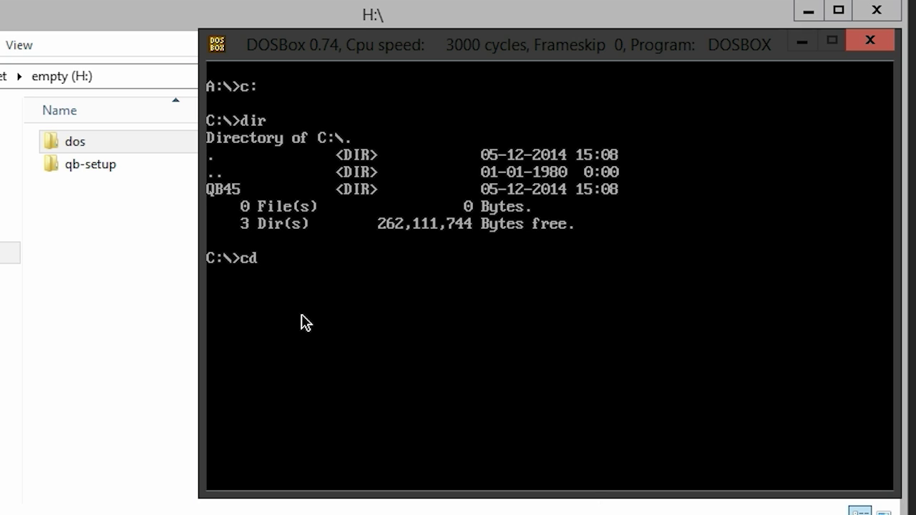
{"action": "type", "text": "cd qb45"}
{"action": "key", "text": "Return"}
{"action": "type", "text": "qb"}
{"action": "key", "text": "Return"}
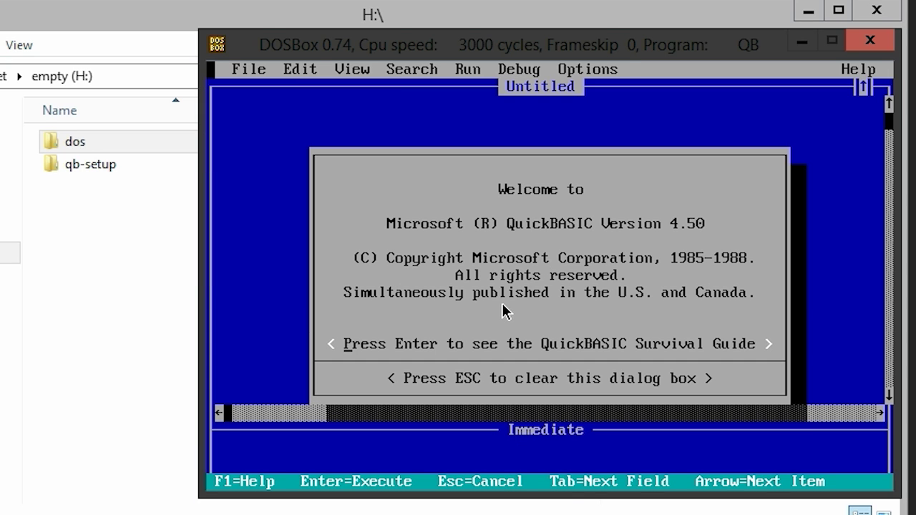
{"action": "key", "text": "Escape"}
- Write a program with CLS followed by PRINT "Hello world!", run it, and return to the code editor
{"action": "type", "text": "print"}
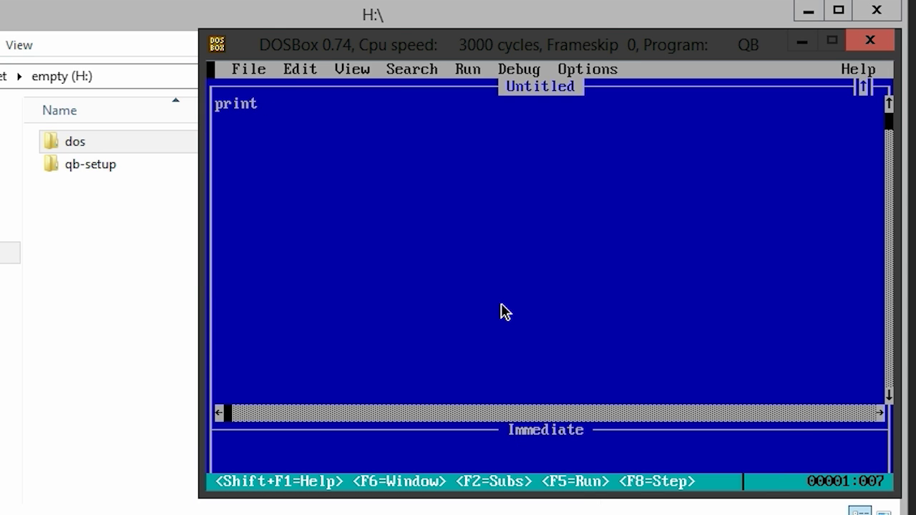
{"action": "type", "text": " \"Hello wo"}
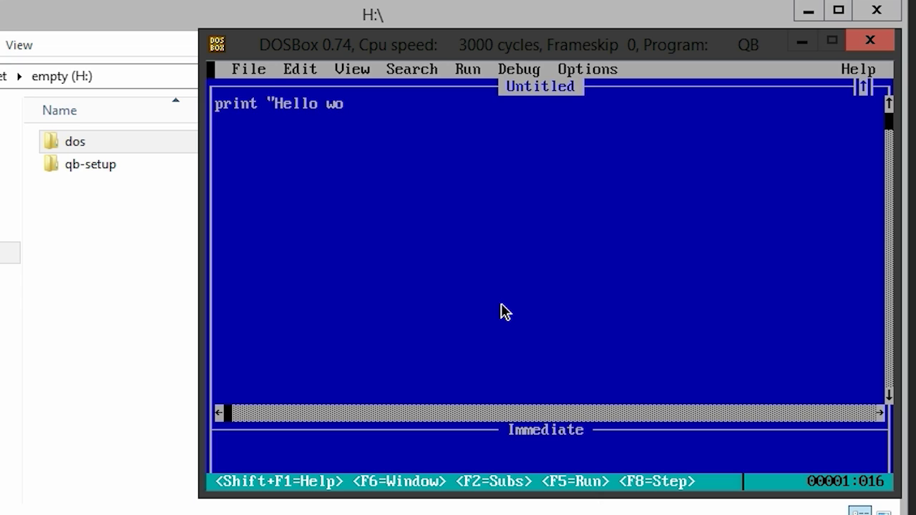
{"action": "type", "text": "rld!\""}
{"action": "key", "text": "Return"}
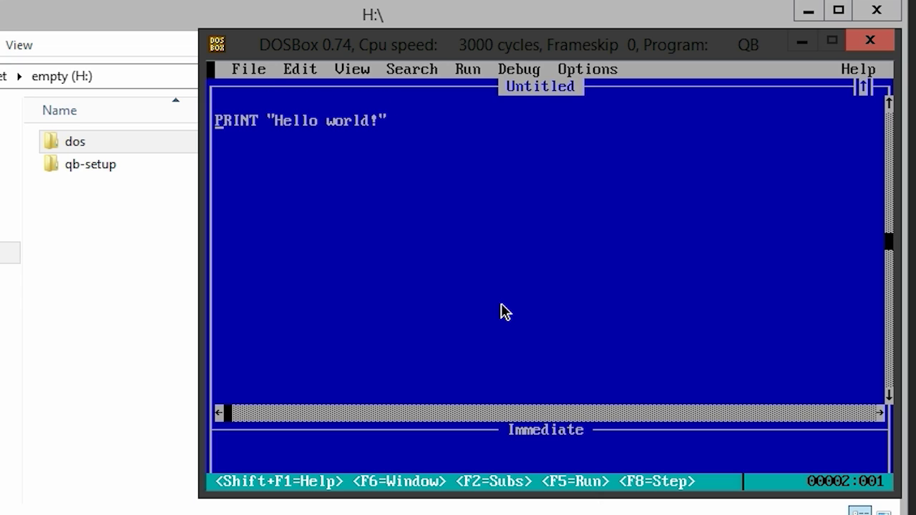
{"action": "key", "text": "Up"}
{"action": "key", "text": "Return"}
{"action": "key", "text": "Up"}
{"action": "type", "text": "cls"}
{"action": "key", "text": "F5"}
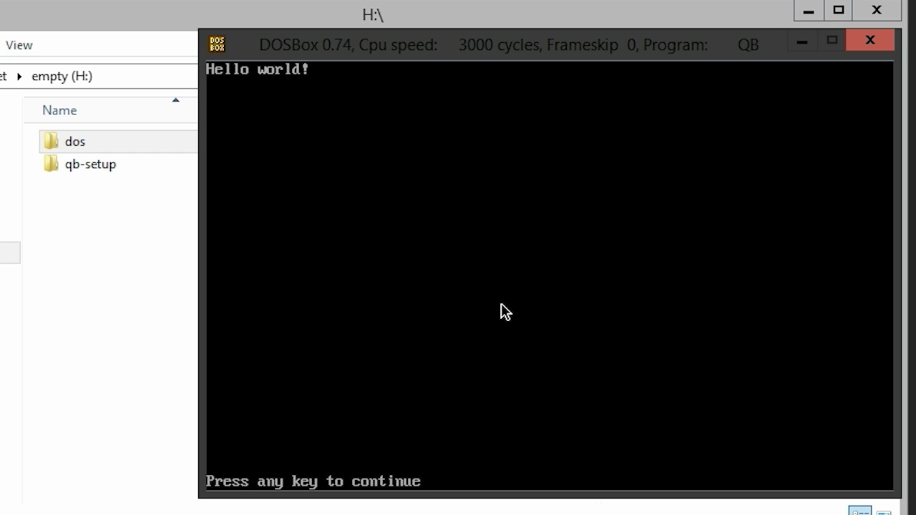
{"action": "key", "text": "space"}
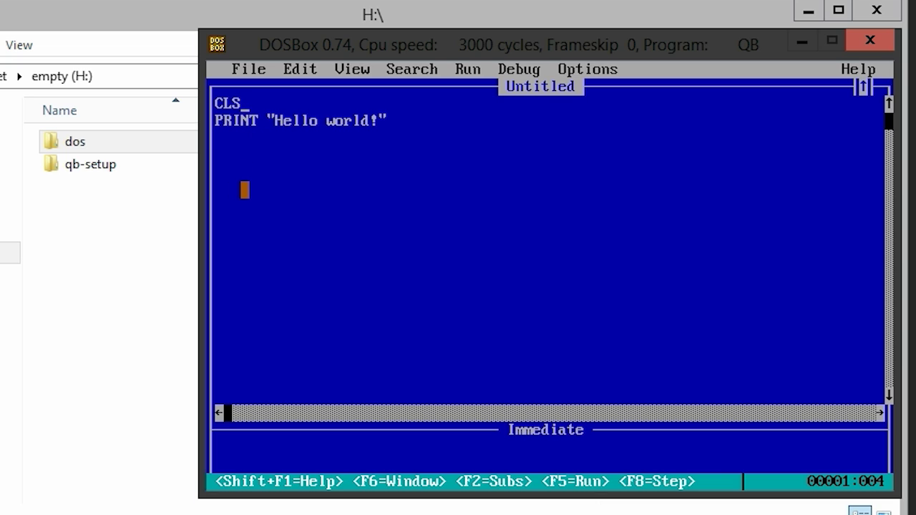
- Switch to File Explorer and open the QB45 folder inside H:\dos
{"action": "key", "text": "alt+Tab"}
{"action": "left_click", "coordinate": [112, 166]}
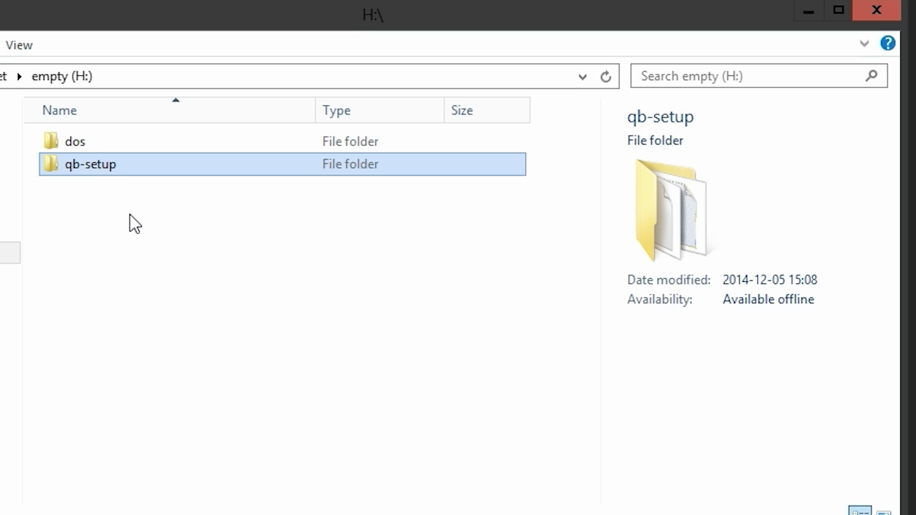
{"action": "key", "text": "Up"}
{"action": "key", "text": "Return"}
{"action": "key", "text": "Down"}
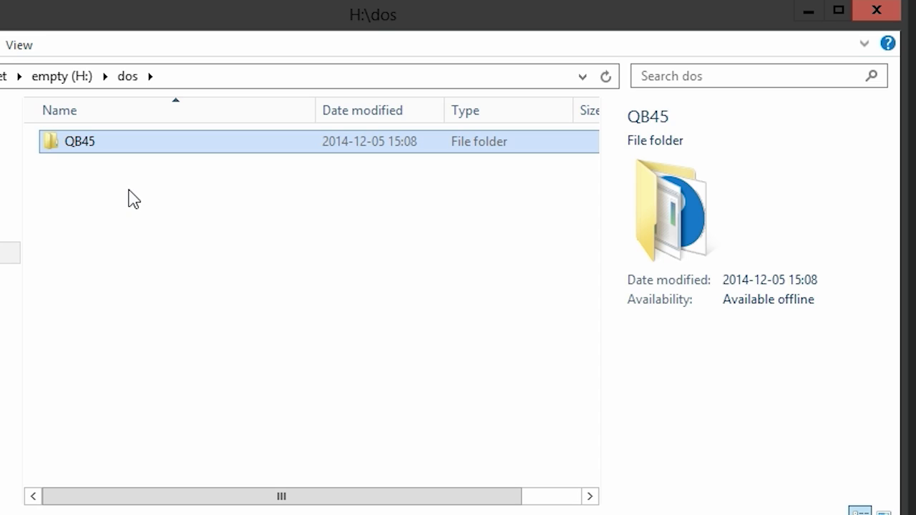
{"action": "key", "text": "Return"}
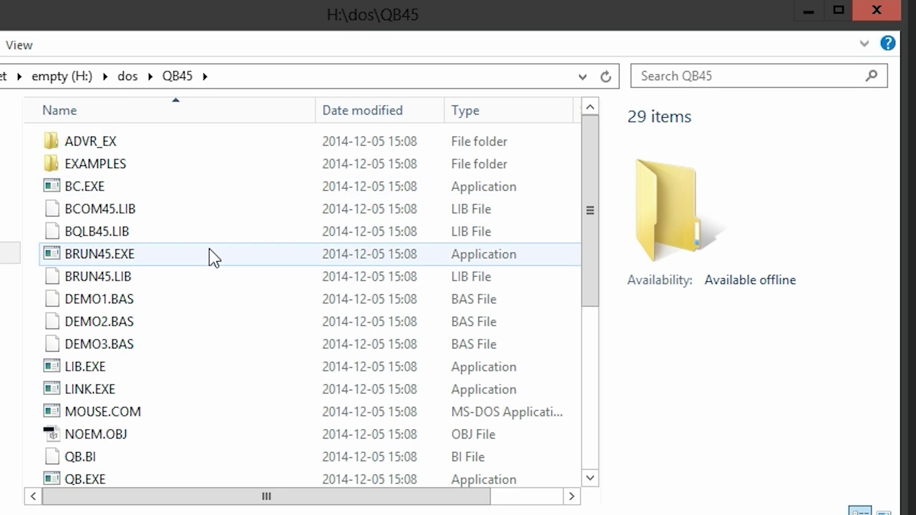
- Create a new folder named myprogs inside H:\dos\QB45
{"action": "right_click", "coordinate": [210, 248]}
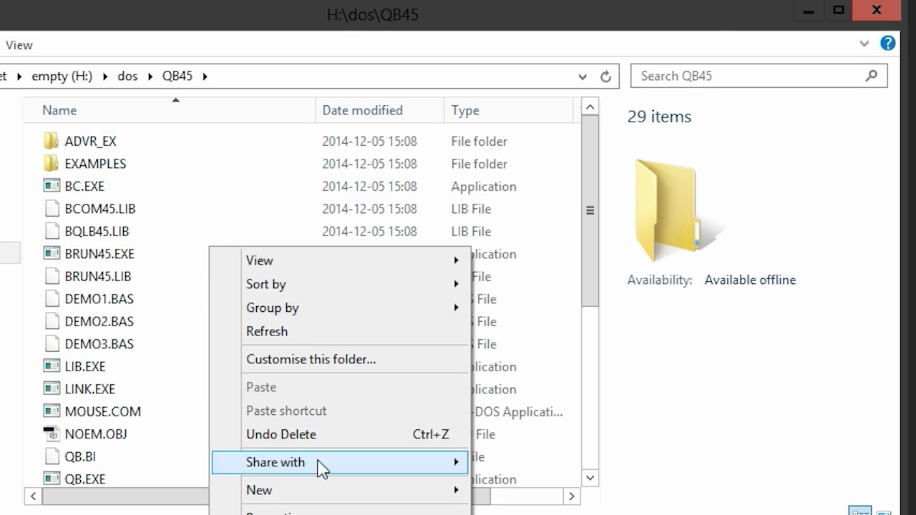
{"action": "mouse_move", "coordinate": [445, 494]}
{"action": "left_click", "coordinate": [536, 15]}
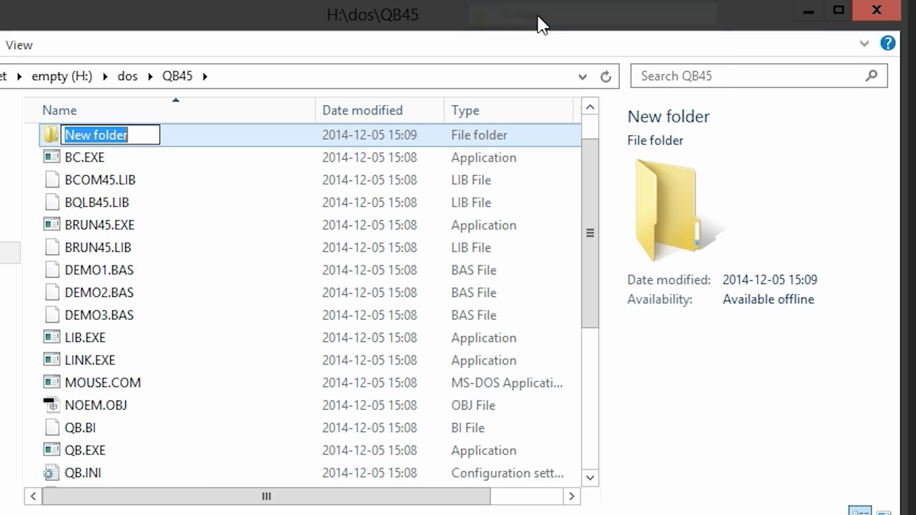
{"action": "type", "text": "myprogs"}
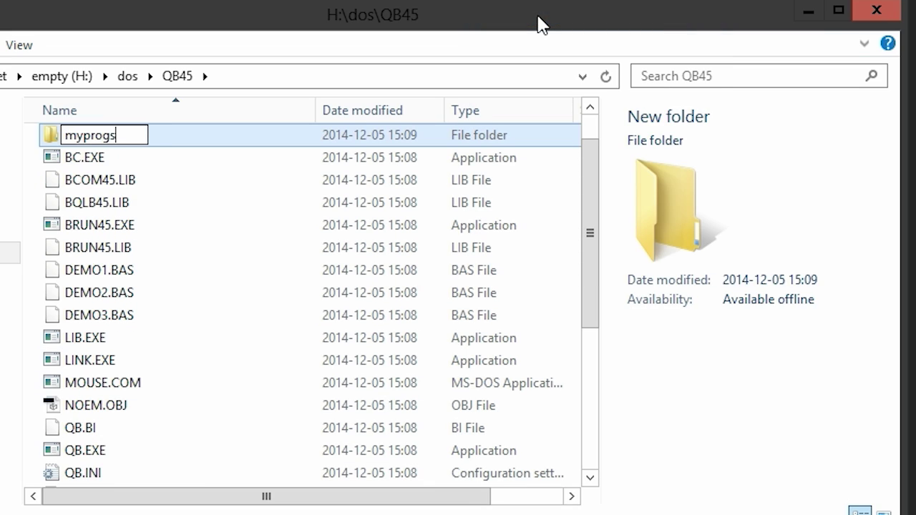
{"action": "key", "text": "ctrl+a"}
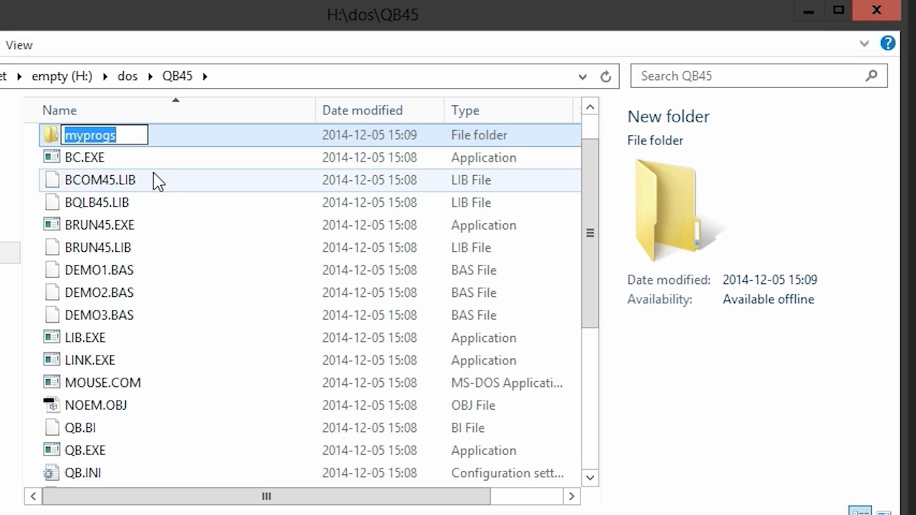
{"action": "key", "text": "Return"}
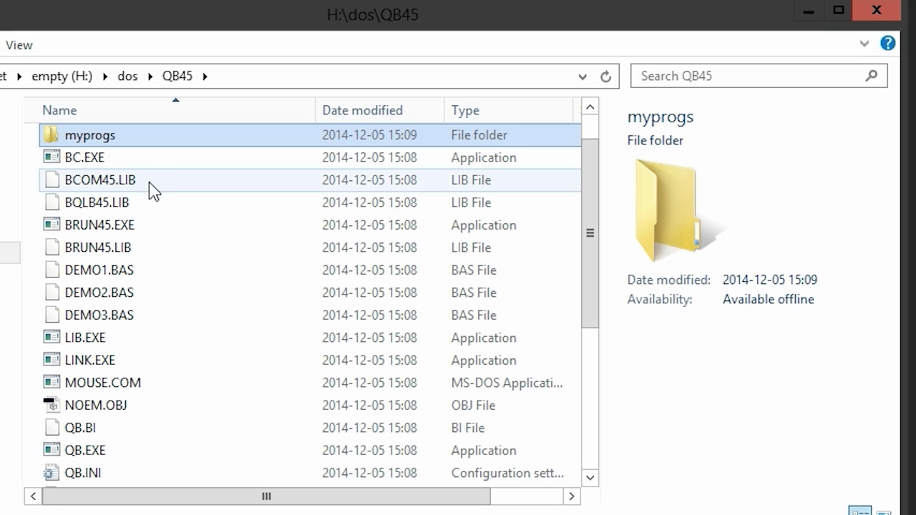
- Create a text file named test.txt in the myprogs folder and open it in Notepad++
{"action": "key", "text": "Return"}
{"action": "right_click", "coordinate": [129, 189]}
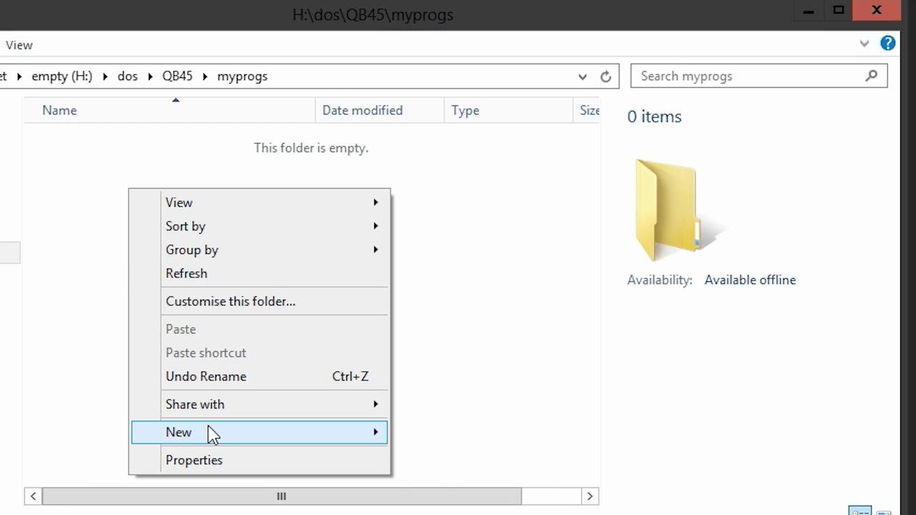
{"action": "mouse_move", "coordinate": [214, 433]}
{"action": "left_click", "coordinate": [487, 512]}
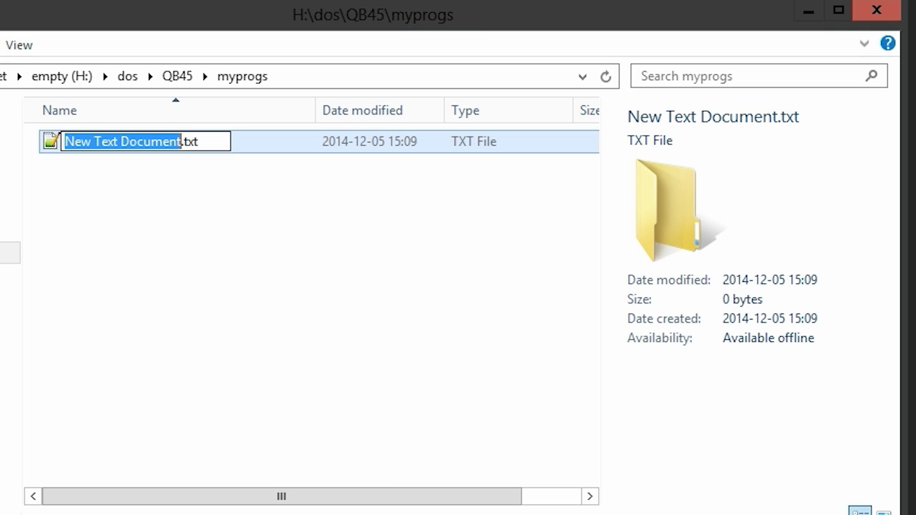
{"action": "type", "text": "test"}
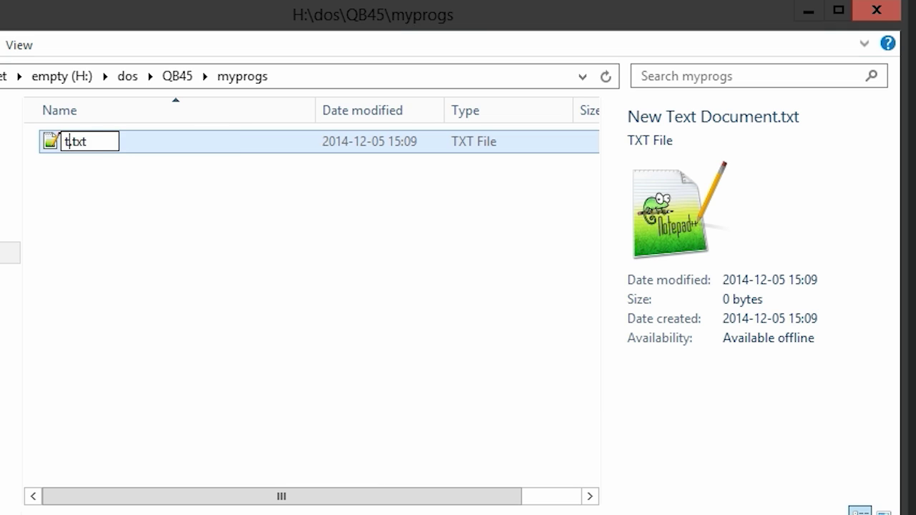
{"action": "key", "text": "Return"}
{"action": "key", "text": "Return"}
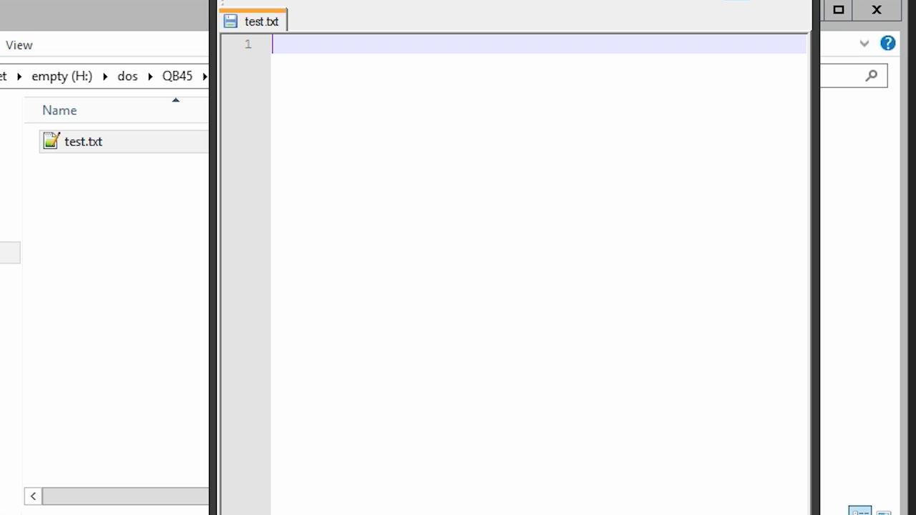
- Write the lines cls, color 12 and print "this is my old program!" in test.txt, and save the file
{"action": "type", "text": "cls"}
{"action": "key", "text": "Return"}
{"action": "type", "text": "color 12"}
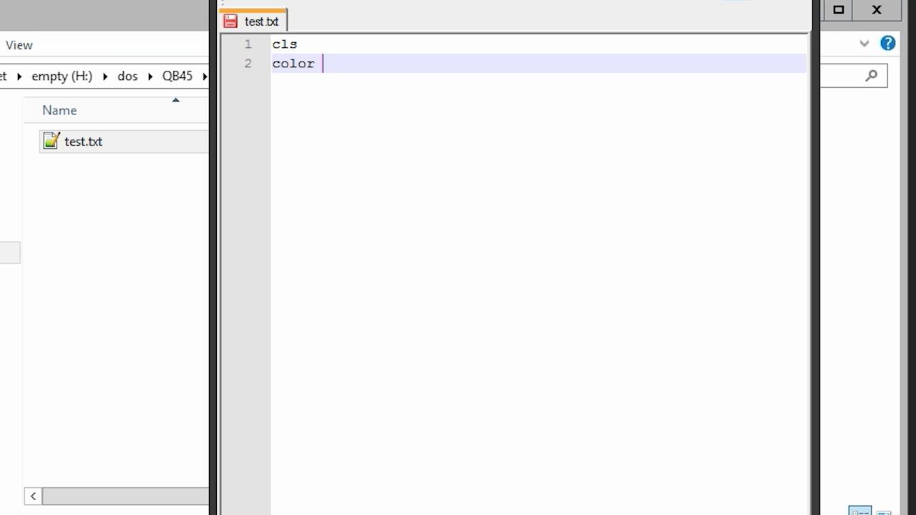
{"action": "key", "text": "Return"}
{"action": "type", "text": "prin"}
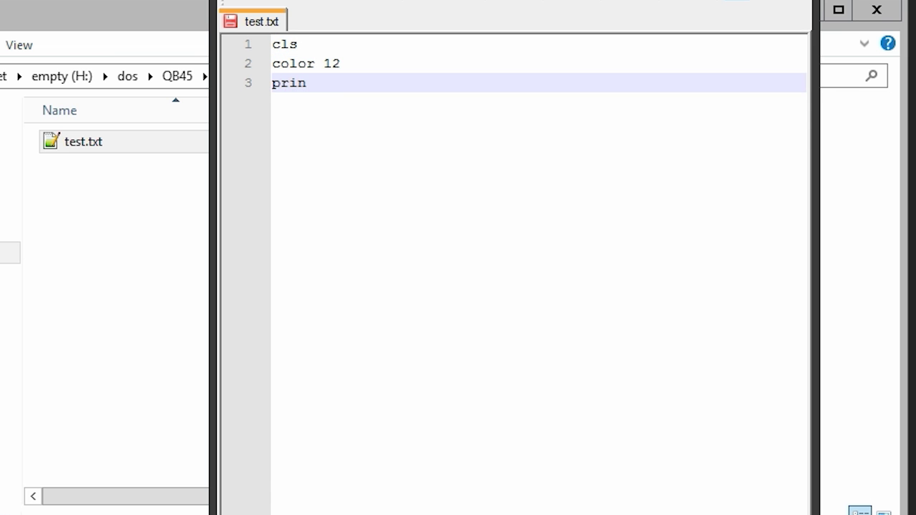
{"action": "type", "text": "t \"this is my"}
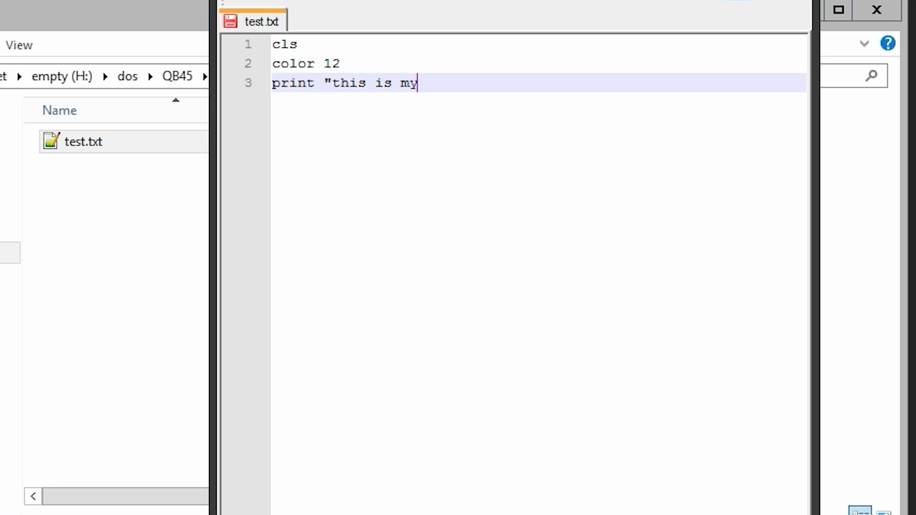
{"action": "type", "text": " old program!"}
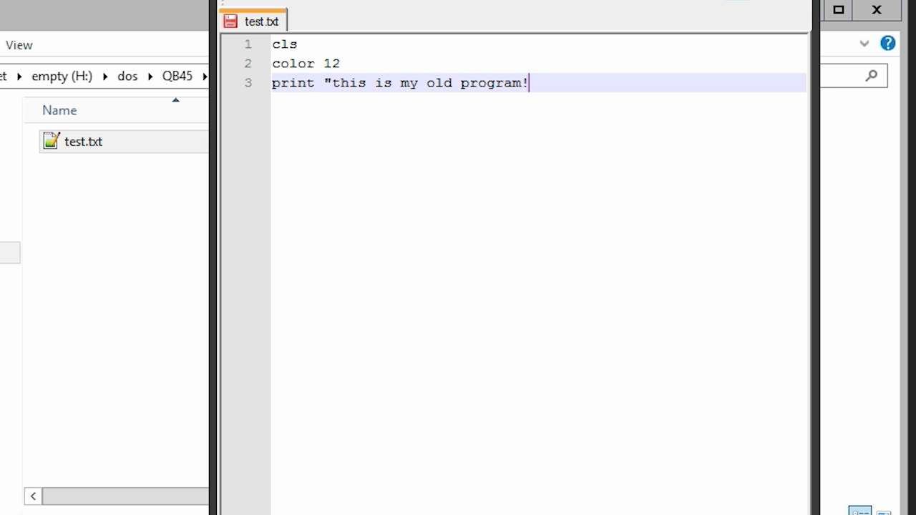
{"action": "type", "text": "\""}
{"action": "key", "text": "Return"}
{"action": "key", "text": "ctrl+s"}
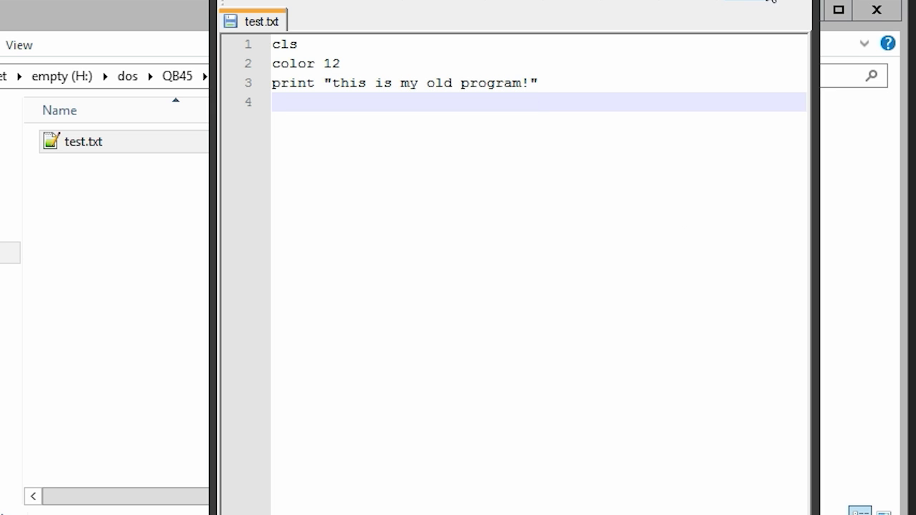
- Rename test.txt in myprogs to test.bas in File Explorer, accepting the extension change, and go back up to the QB45 folder
{"action": "key", "text": "alt+Tab"}
{"action": "key", "text": "alt+n"}
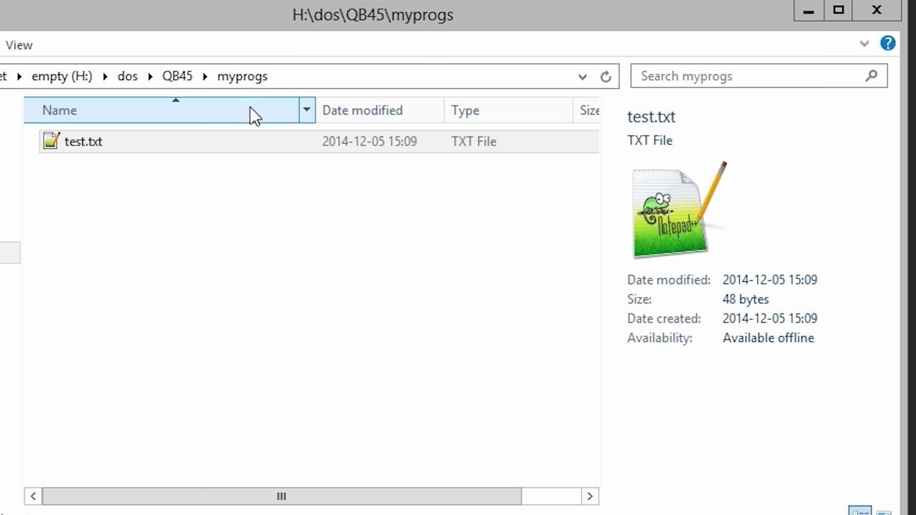
{"action": "left_click", "coordinate": [100, 150]}
{"action": "key", "text": "F2"}
{"action": "left_click_drag", "start_coordinate": [90, 143], "coordinate": [367, 161]}
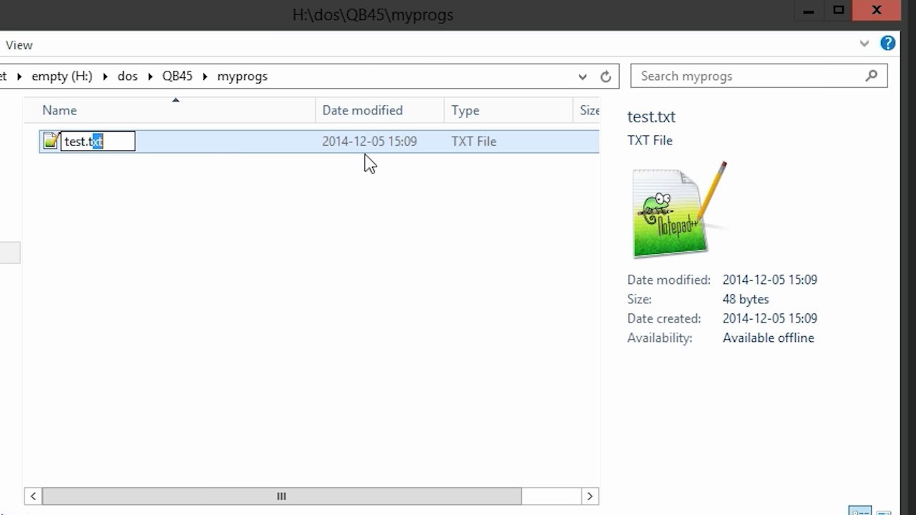
{"action": "key", "text": "BackSpace"}
{"action": "type", "text": "bas"}
{"action": "key", "text": "Return"}
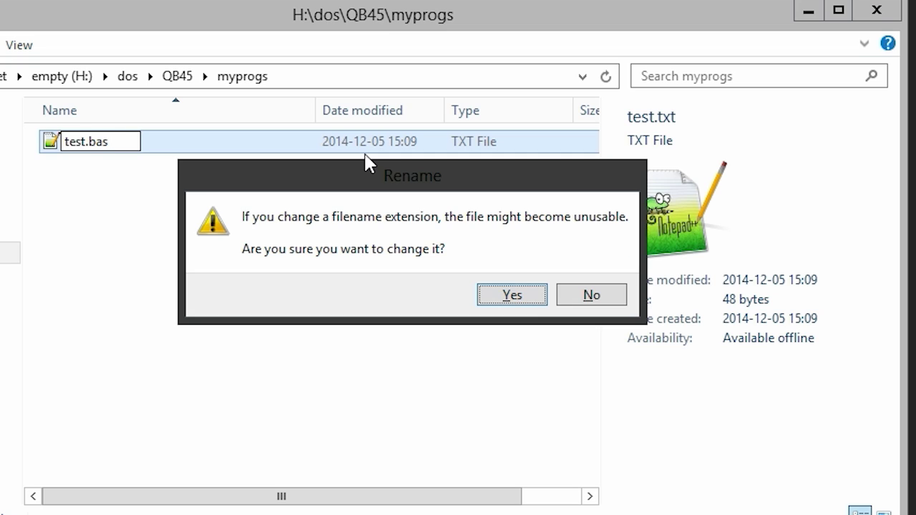
{"action": "key", "text": "Return"}
{"action": "left_click", "coordinate": [165, 79]}
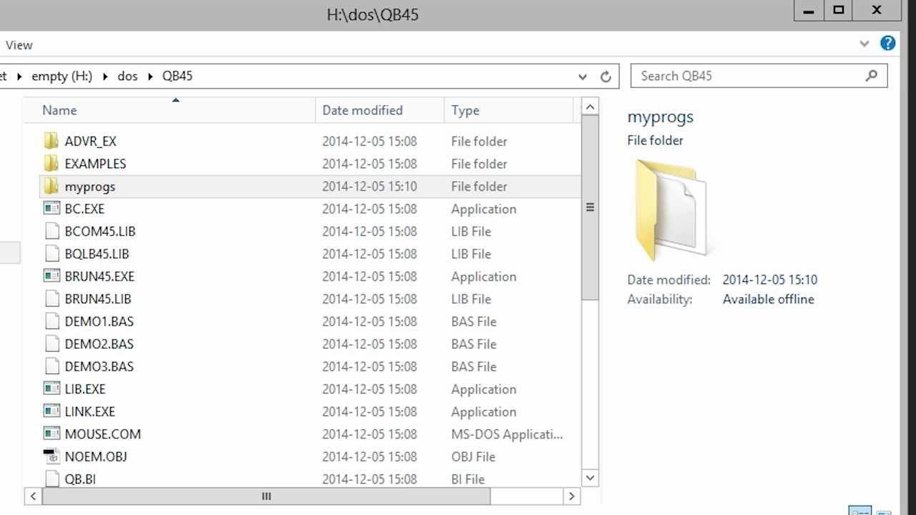
- Switch to DOSBox and check QuickBASIC's Open Program dialog for the myprogs folder, selecting drive Z in its list before cancelling
{"action": "key", "text": "alt+Tab"}
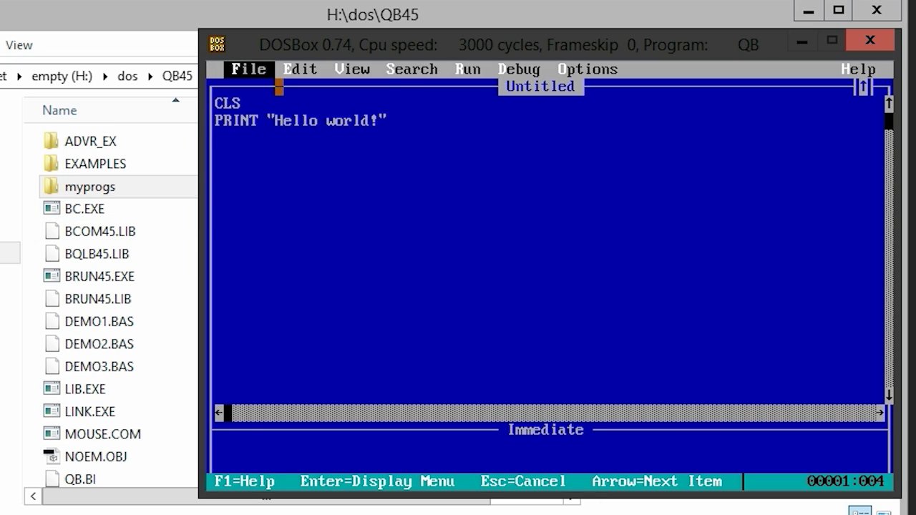
{"action": "key", "text": "Return"}
{"action": "left_click", "coordinate": [286, 121]}
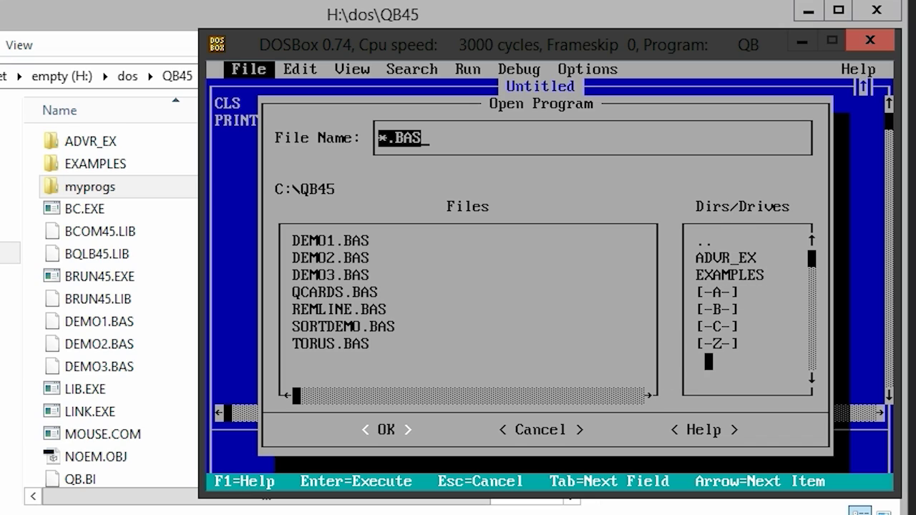
{"action": "left_click", "coordinate": [700, 344]}
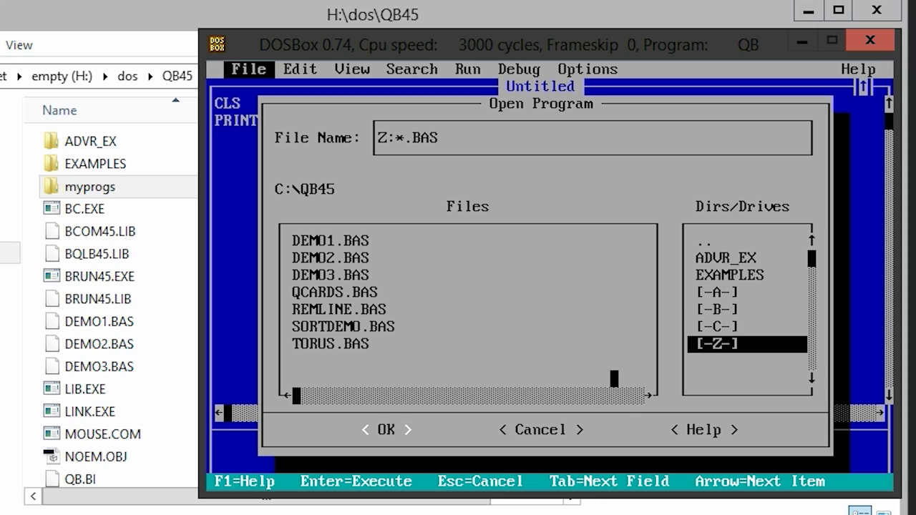
{"action": "left_click", "coordinate": [545, 430]}
{"action": "left_click", "coordinate": [545, 429]}
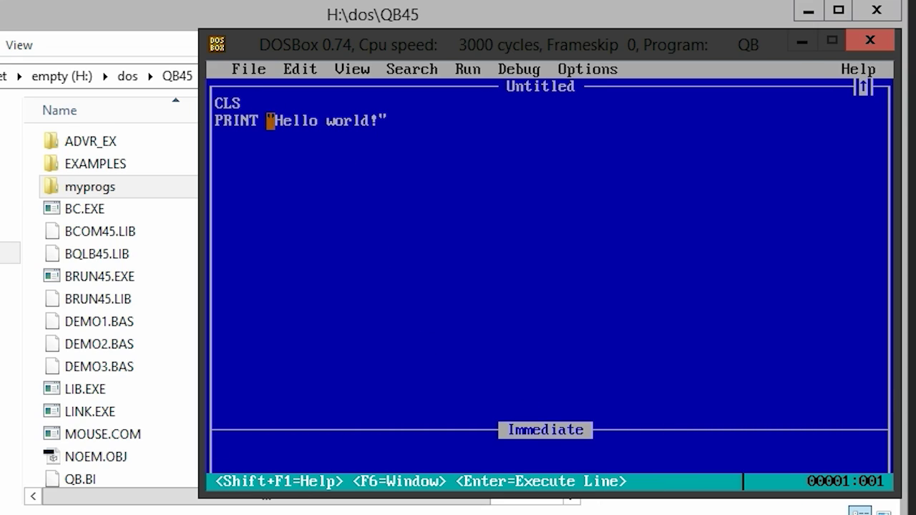
- Exit QuickBASIC to the C:\QB45 prompt without saving the Hello world program
{"action": "left_click", "coordinate": [253, 87]}
{"action": "left_click", "coordinate": [250, 69]}
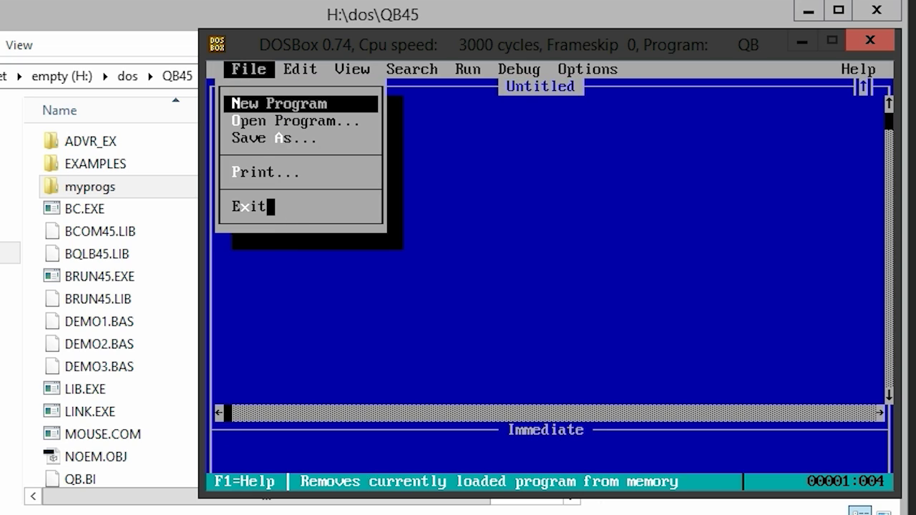
{"action": "left_click", "coordinate": [271, 206]}
{"action": "left_click", "coordinate": [459, 309]}
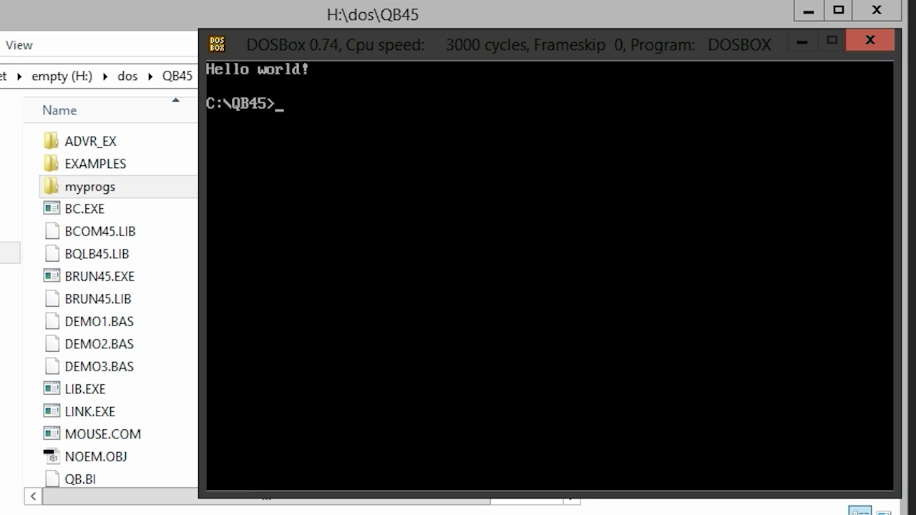
- Unmount drive C in DOSBox with mount -u c:
{"action": "type", "text": "mount"}
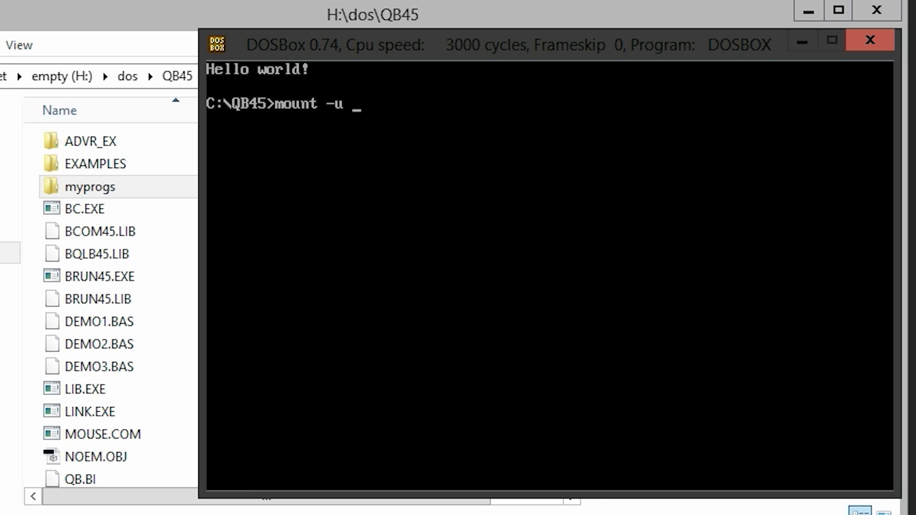
{"action": "type", "text": "-u c:"}
{"action": "key", "text": "Return"}
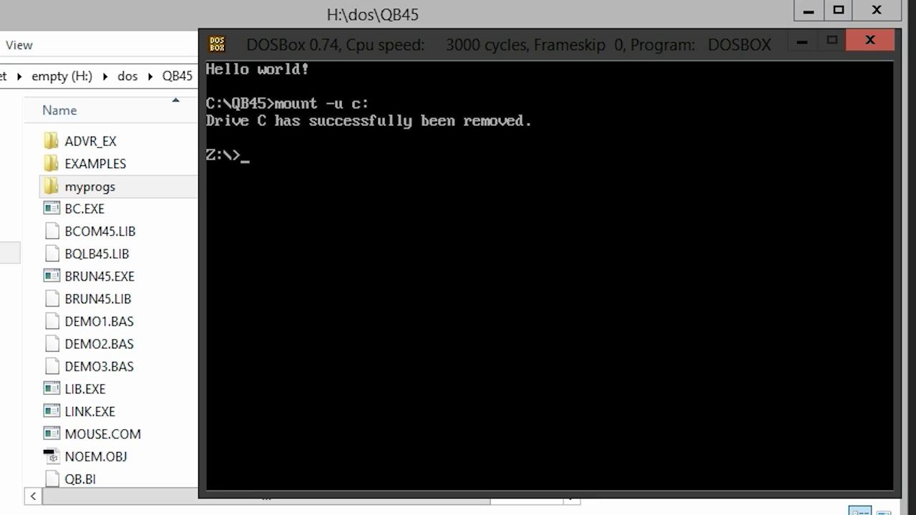
- Mount h:\dos as drive C and switch to that drive
{"action": "type", "text": "mount c h:\\"}
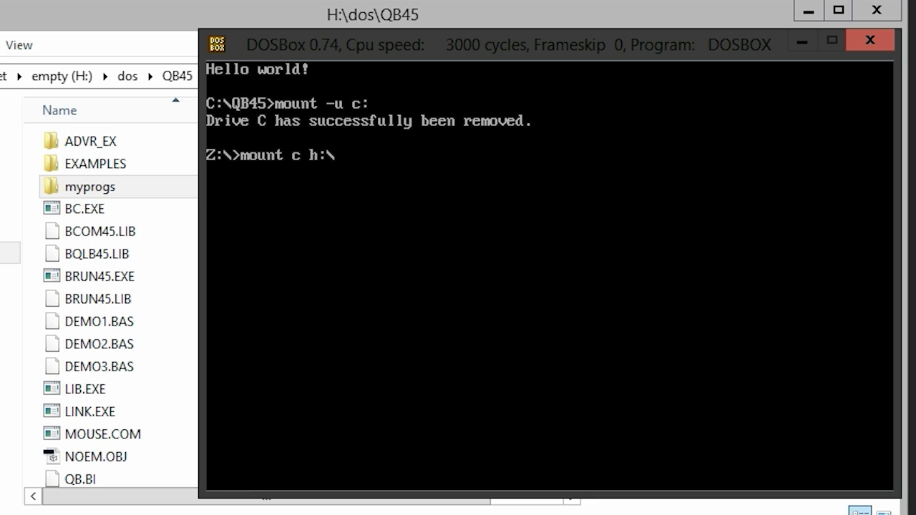
{"action": "type", "text": "dou"}
{"action": "key", "text": "Return"}
{"action": "type", "text": "c:"}
{"action": "key", "text": "Return"}
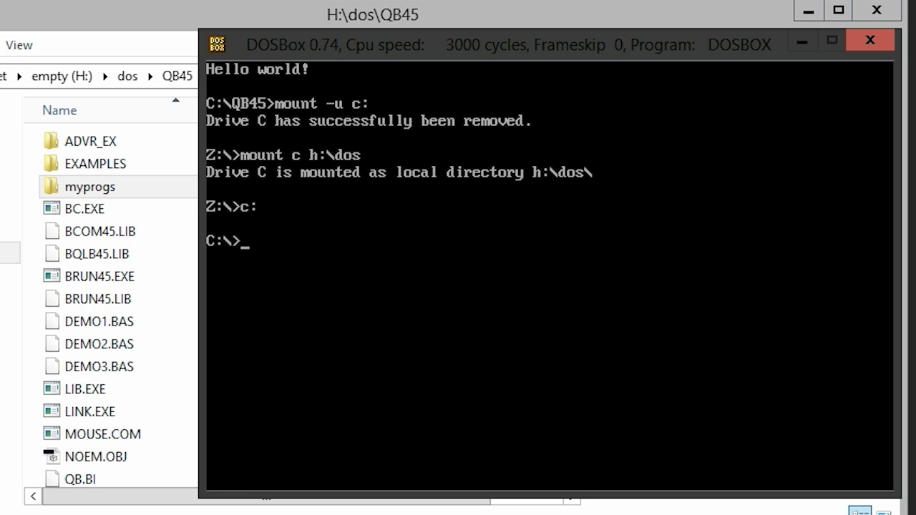
- Change to the QB45 directory and list its folders with dir *
{"action": "type", "text": "cd QB45"}
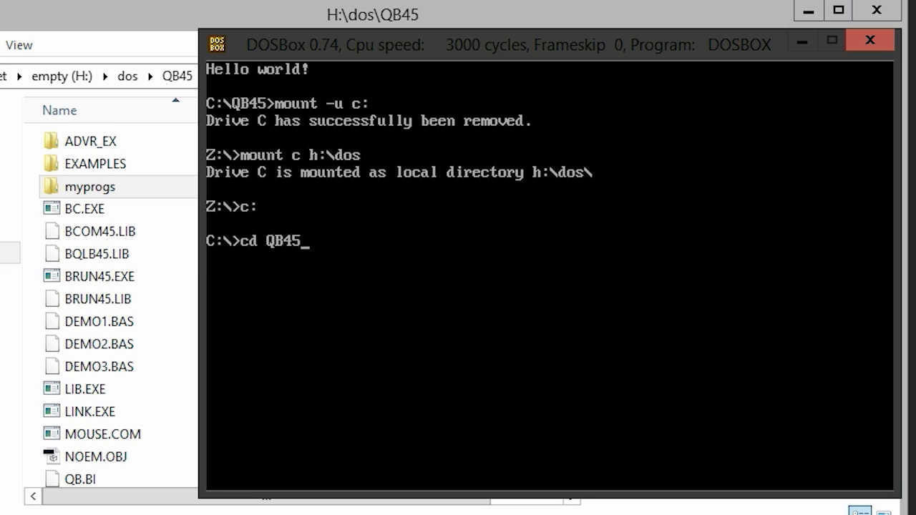
{"action": "key", "text": "Return"}
{"action": "type", "text": "dir"}
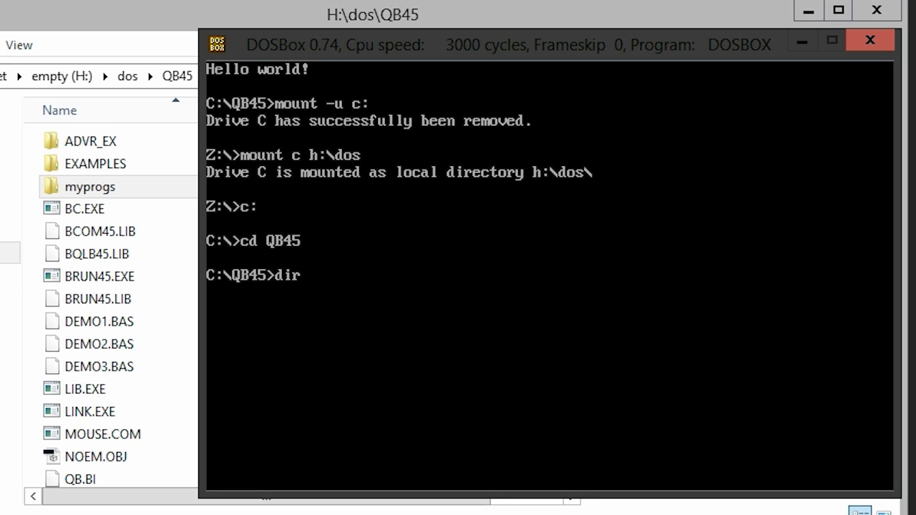
{"action": "type", "text": " *."}
{"action": "key", "text": "Return"}
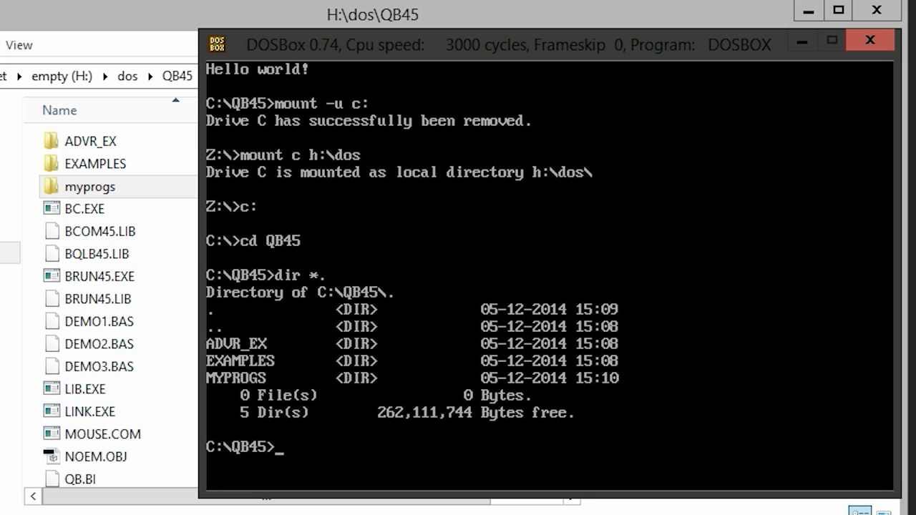
- Start QuickBASIC with qb and dismiss its welcome dialog
{"action": "type", "text": "qb"}
{"action": "key", "text": "Return"}
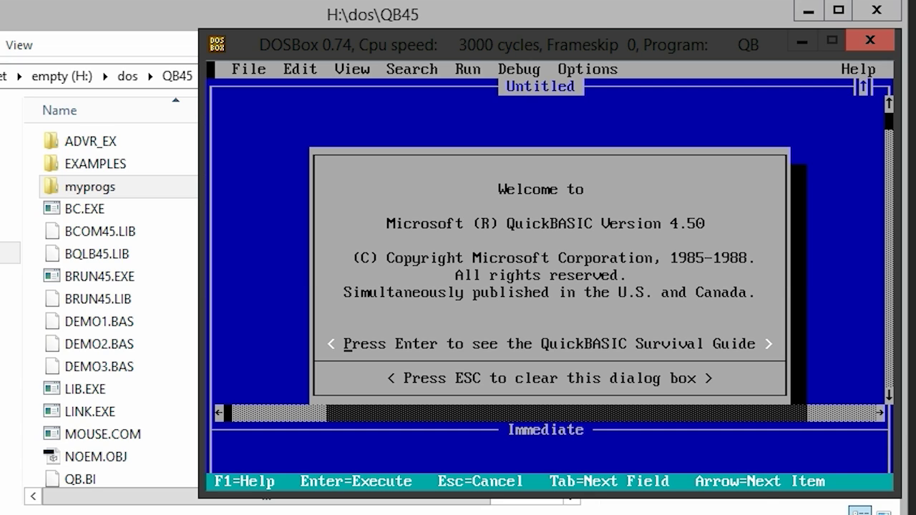
{"action": "key", "text": "Escape"}
- Open the program TEST.BAS from the MYPROGS folder
{"action": "key", "text": "alt"}
{"action": "key", "text": "f"}
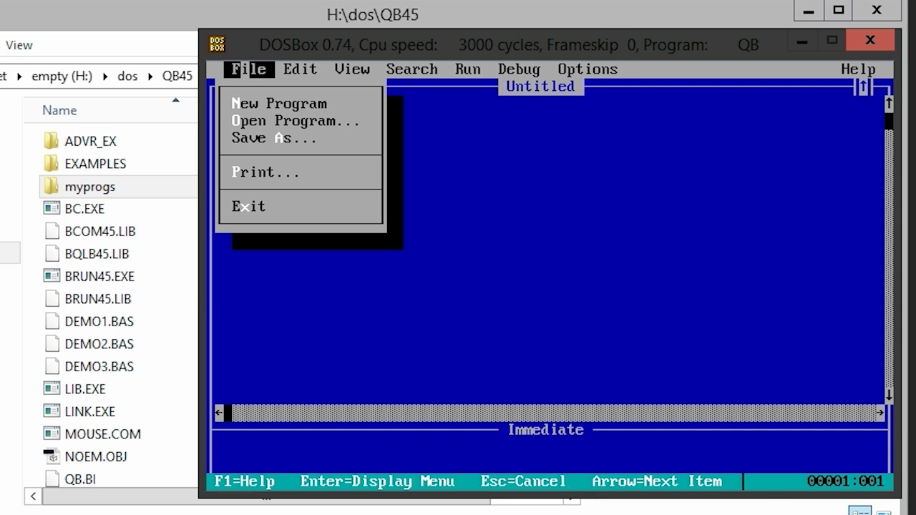
{"action": "key", "text": "o"}
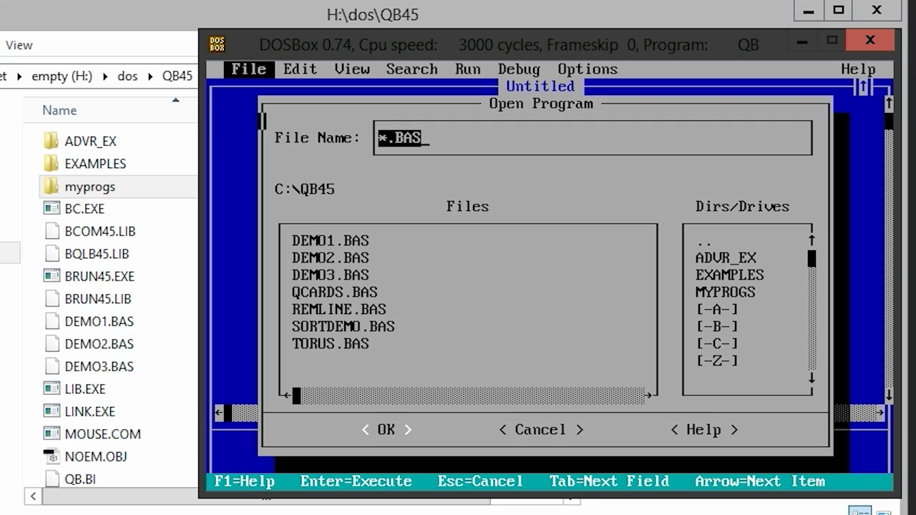
{"action": "double_click", "coordinate": [735, 293]}
{"action": "double_click", "coordinate": [362, 241]}
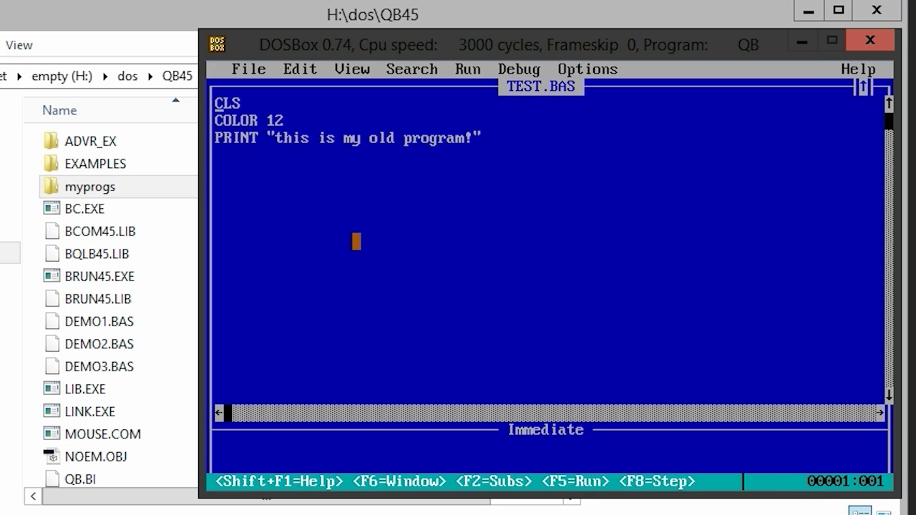
- Run the TEST.BAS program, return to the editor and exit QuickBASIC
{"action": "key", "text": "F5"}
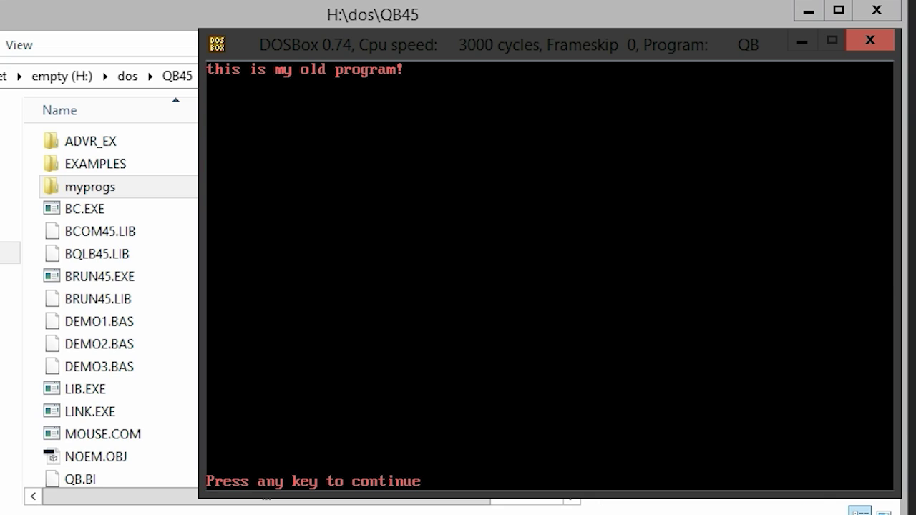
{"action": "key", "text": "Return"}
{"action": "left_click", "coordinate": [246, 68]}
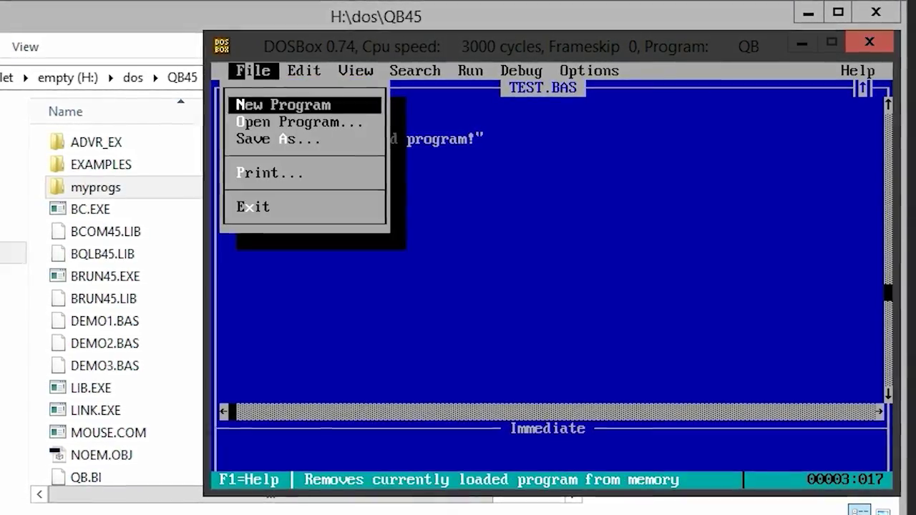
{"action": "left_click", "coordinate": [271, 207]}
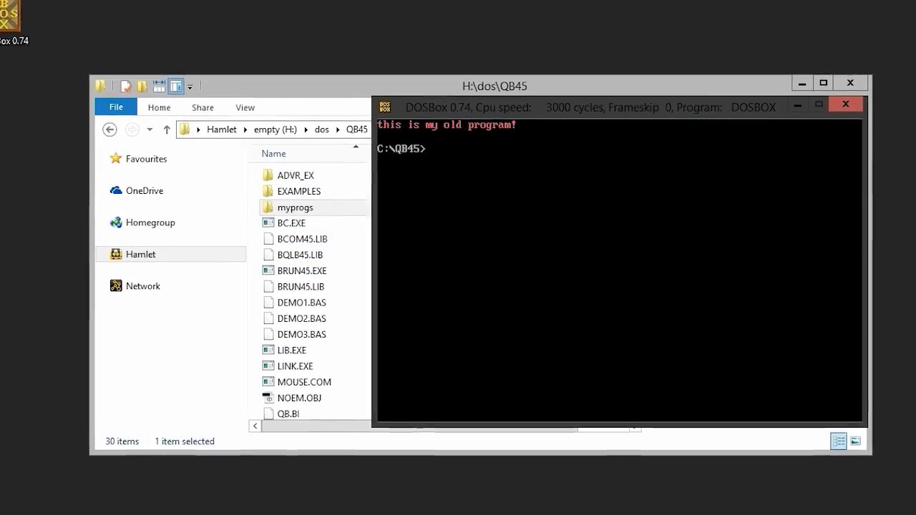
- Switch to File Explorer, show the dos and qb-setup folders at the root of drive H, and minimize the window
{"action": "left_click", "coordinate": [295, 208]}
{"action": "left_click", "coordinate": [294, 191]}
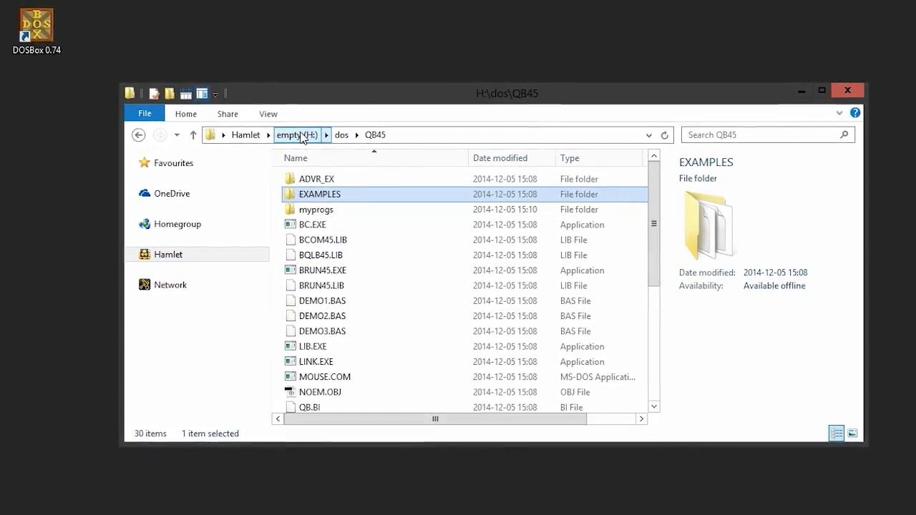
{"action": "left_click", "coordinate": [297, 135]}
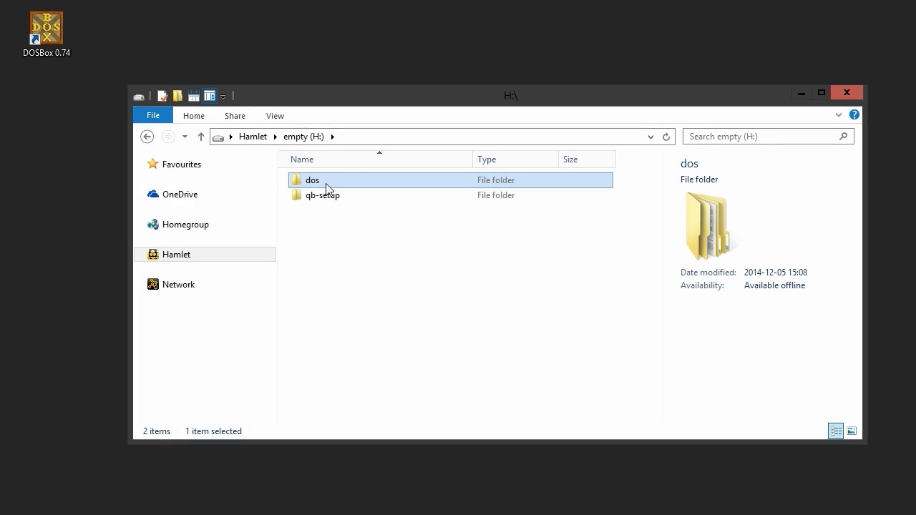
{"action": "left_click", "coordinate": [326, 187]}
{"action": "left_click", "coordinate": [339, 248]}
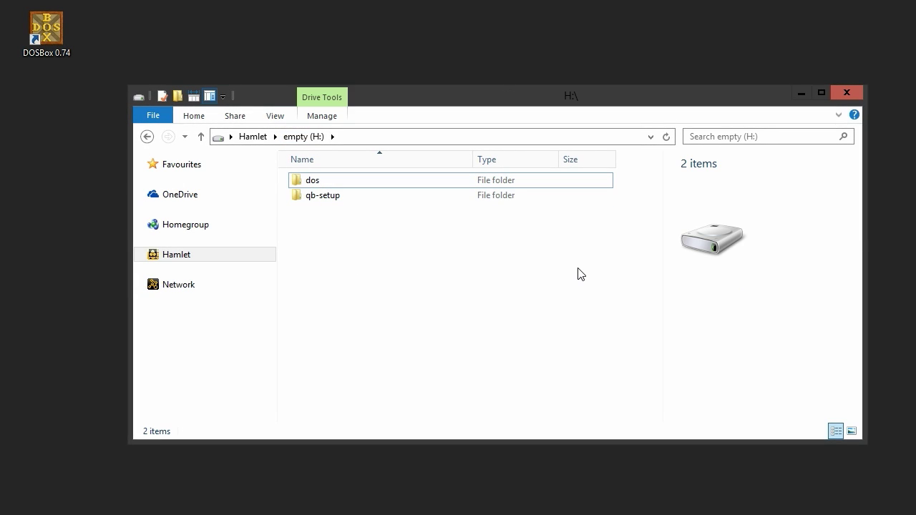
{"action": "left_click", "coordinate": [802, 93]}
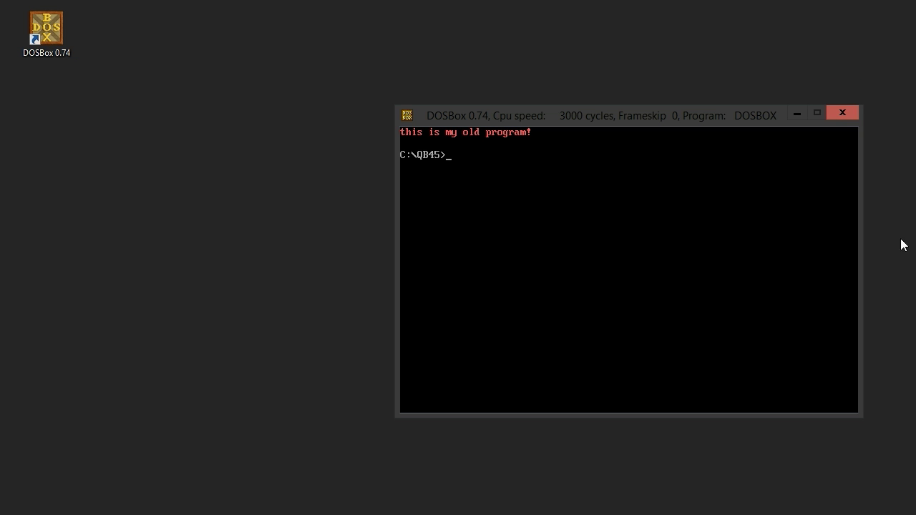